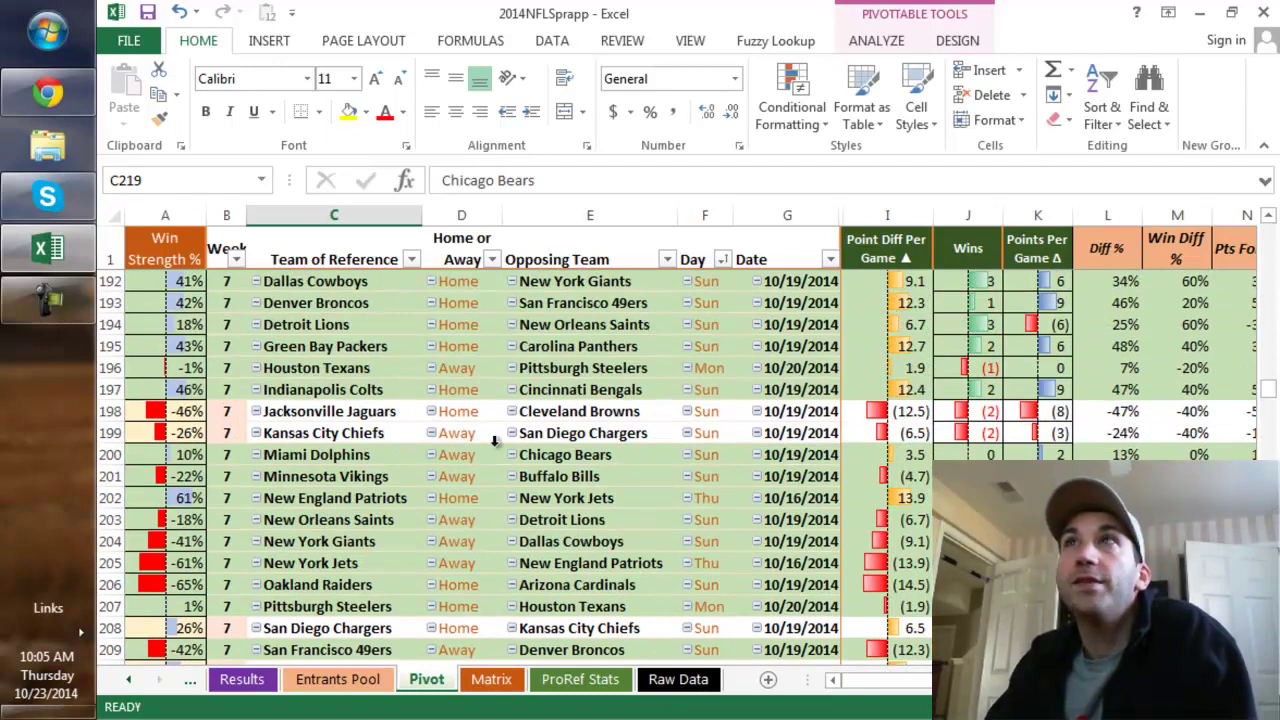
Review the Week 7 matchups, highlighting the Jacksonville Jaguars, Kansas City Chiefs and St. Louis Rams rows
click(110, 411)
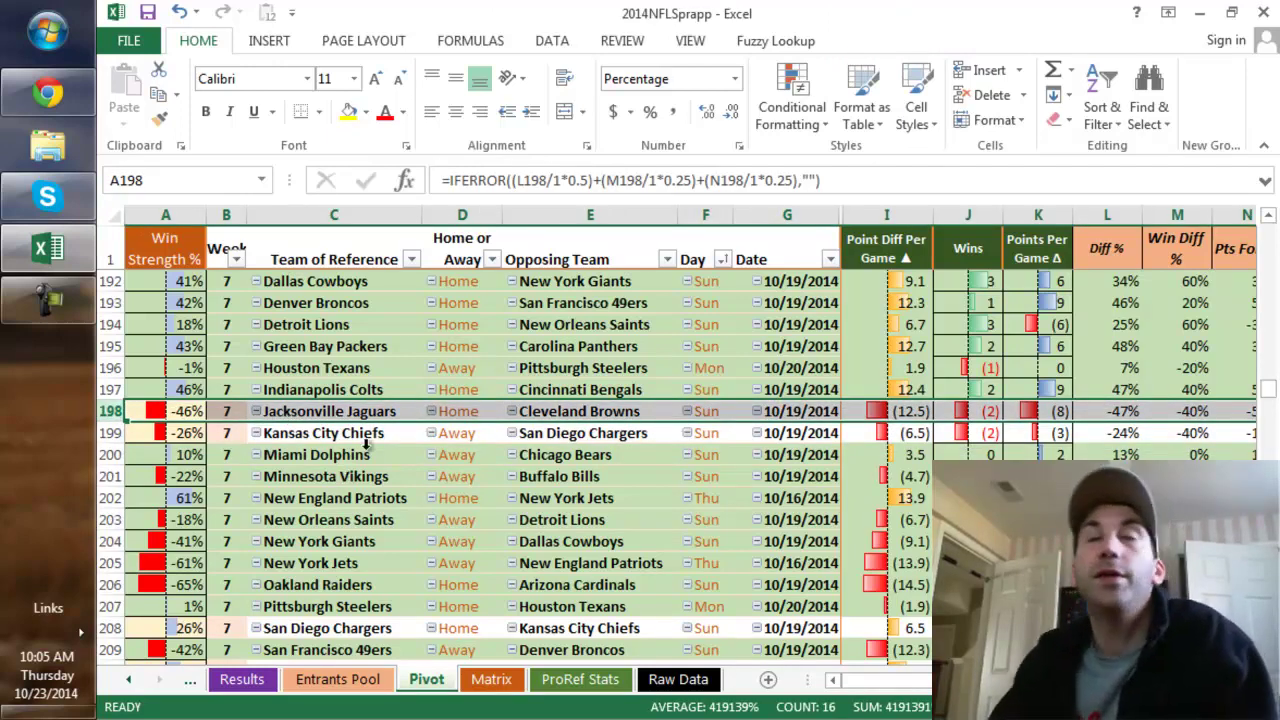
click(108, 433)
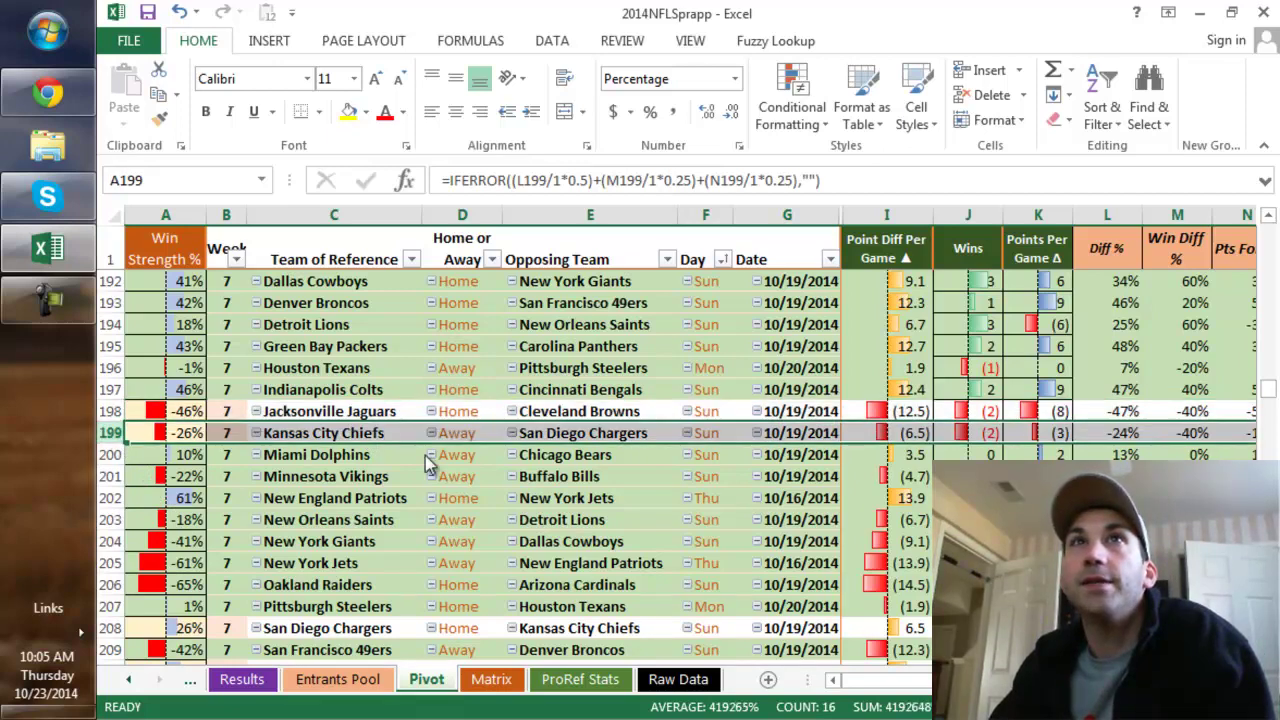
scroll(325, 550, down, 2)
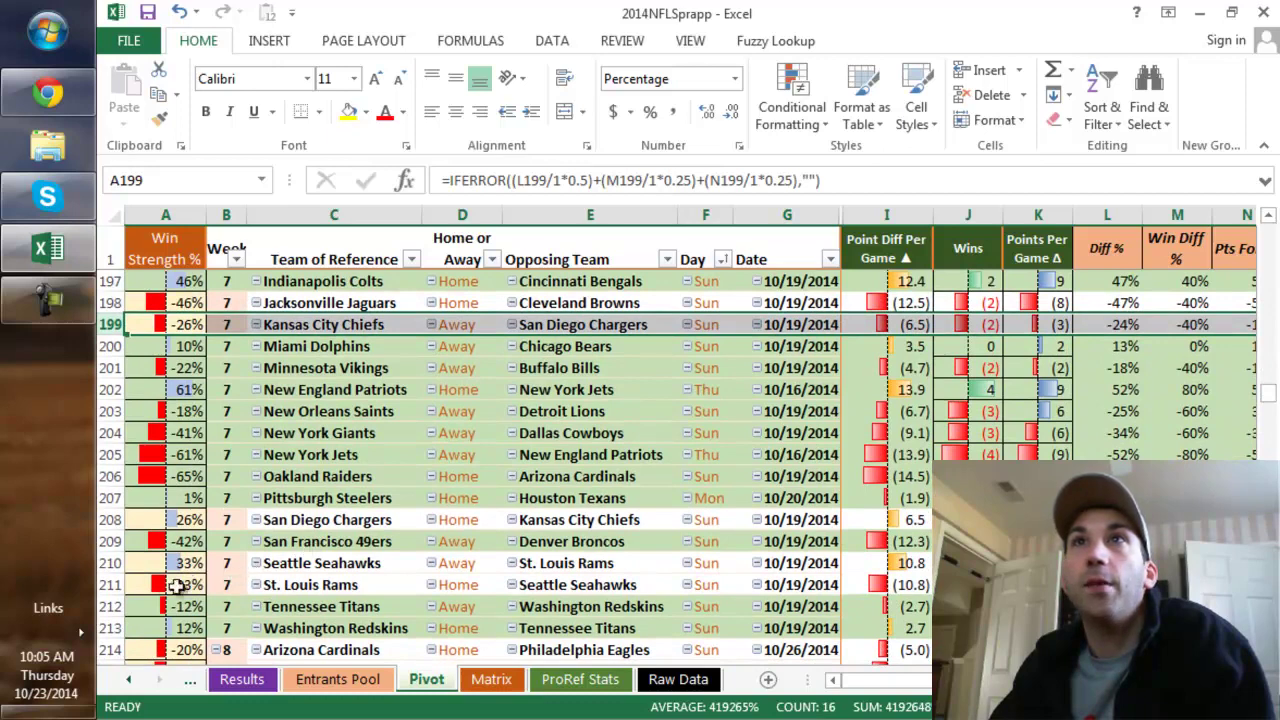
click(108, 584)
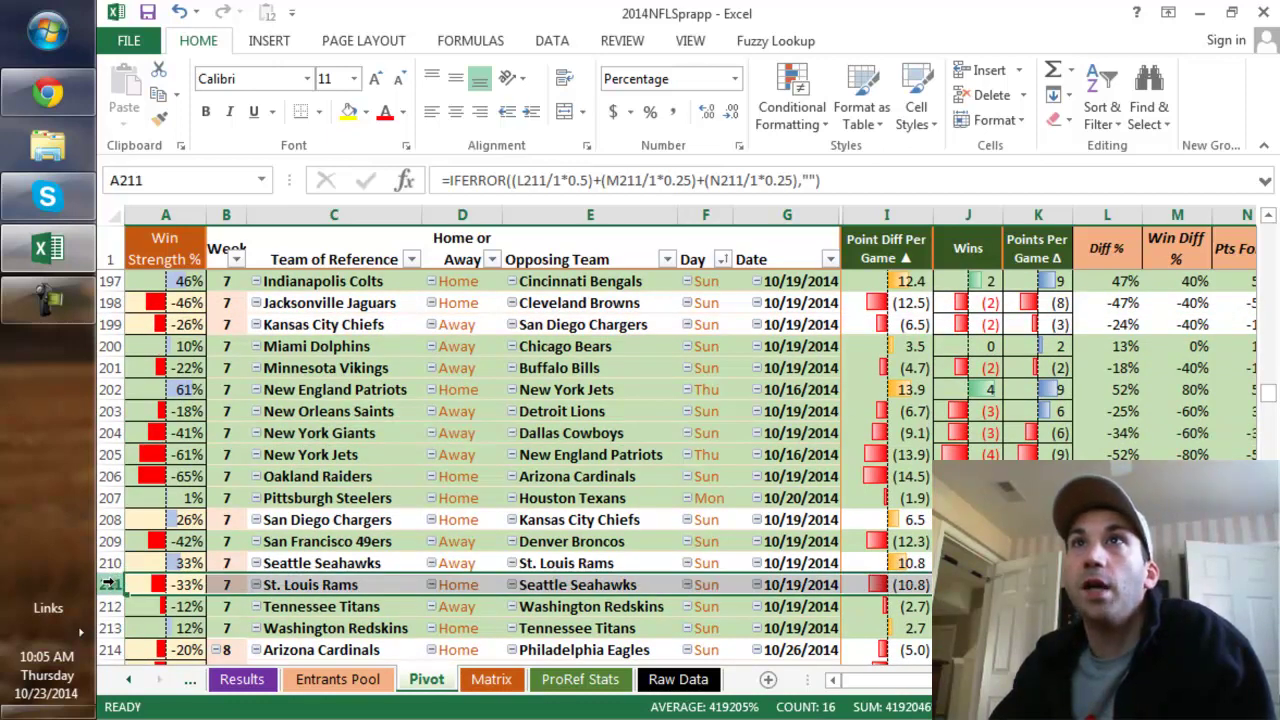
scroll(113, 572, down, 3)
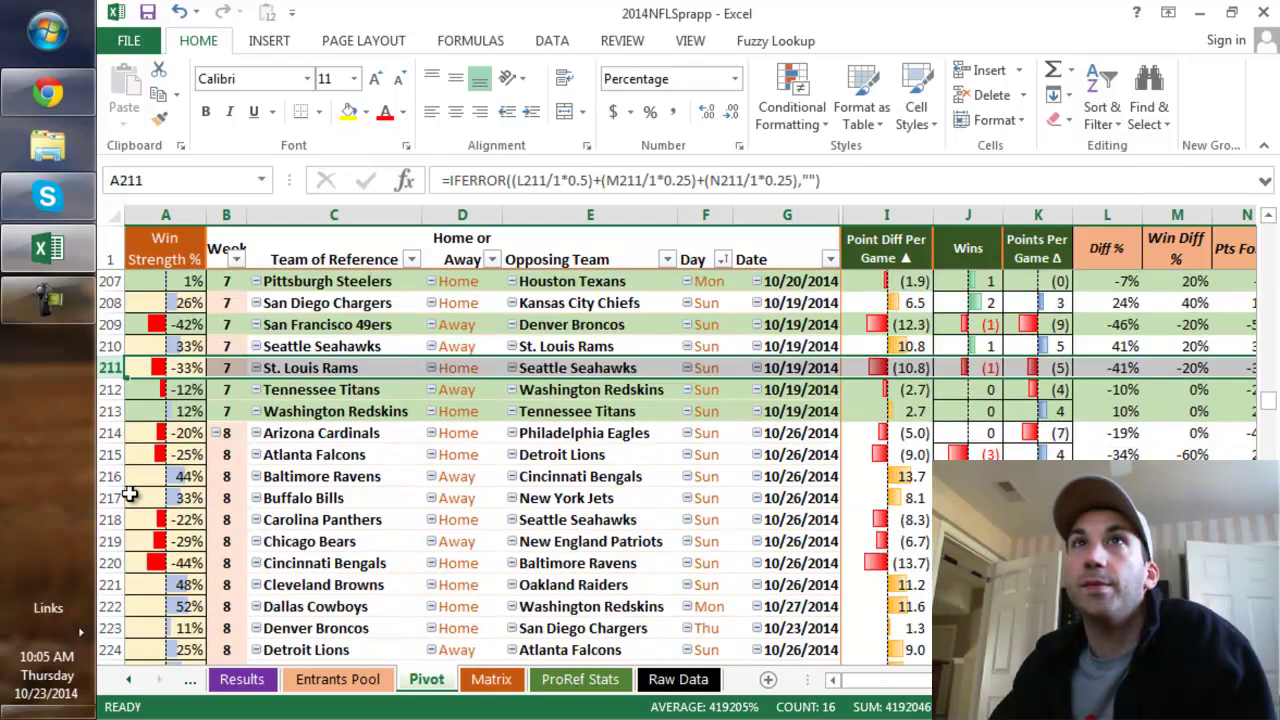
scroll(138, 497, up, 9)
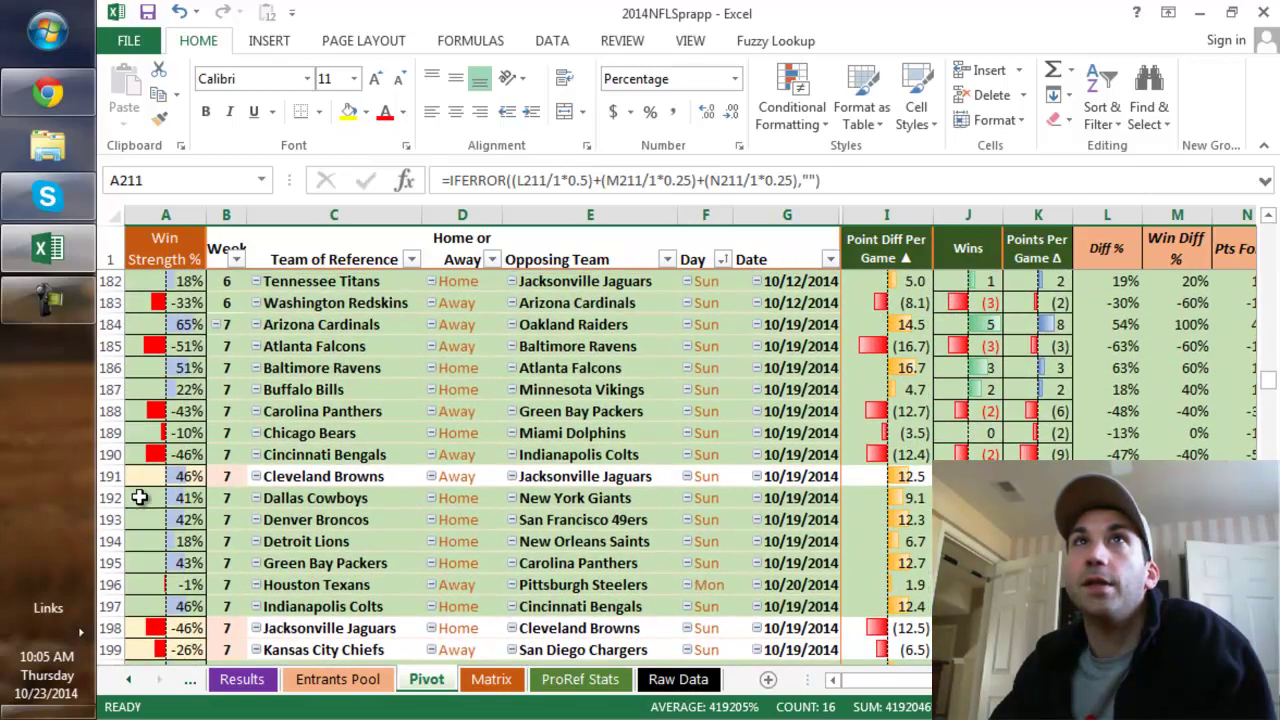
scroll(139, 497, up, 1)
scroll(139, 497, down, 3)
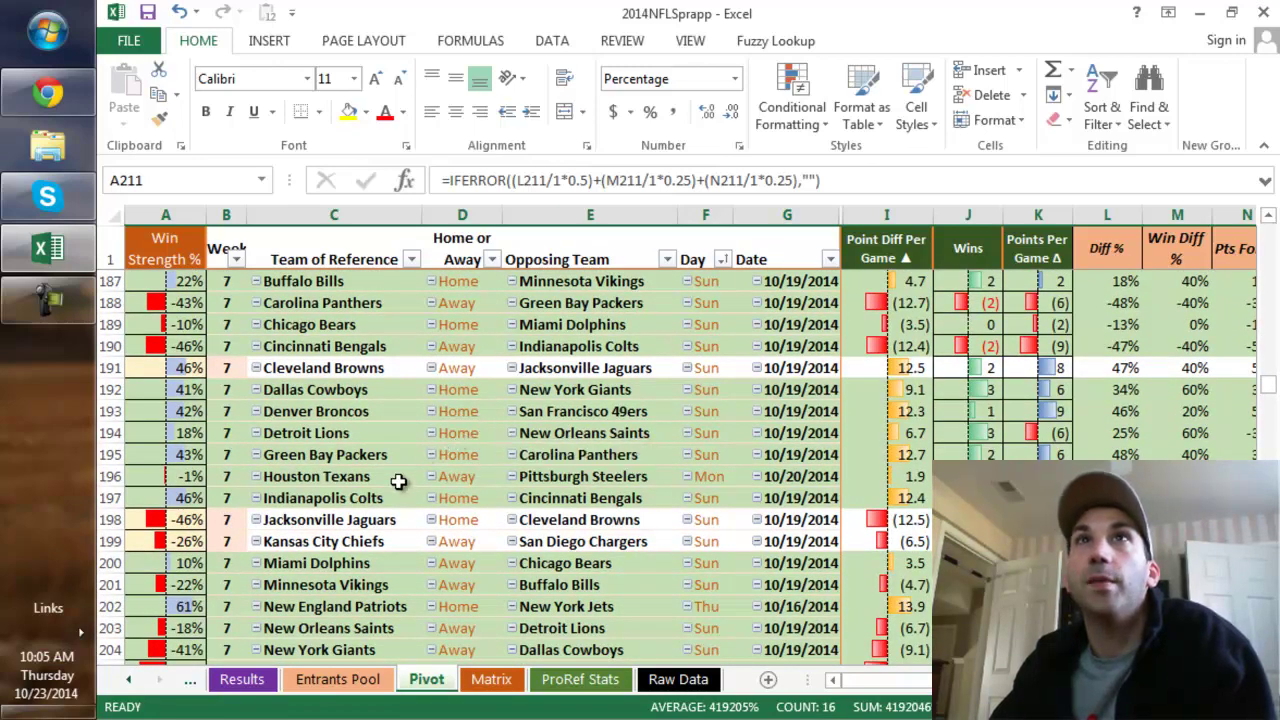
scroll(335, 505, down, 2)
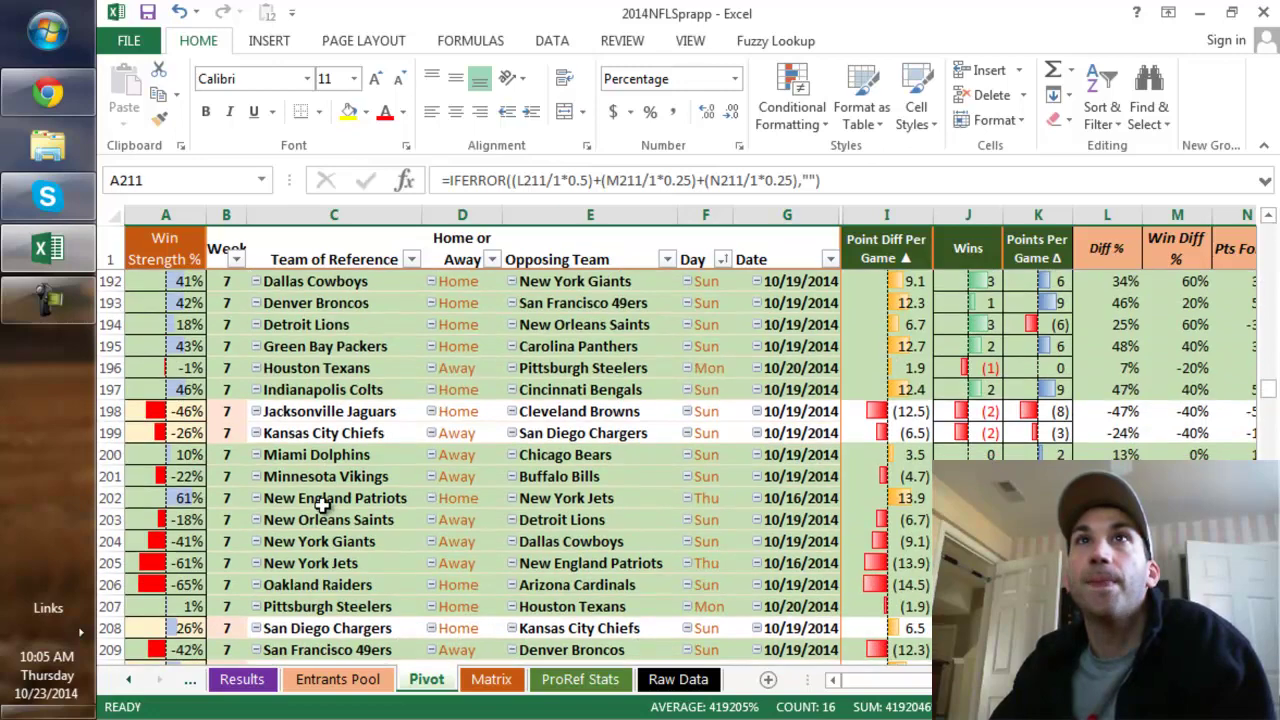
Look through the Week 8 matchups and their win strength percentages in the pivot table
scroll(360, 497, down, 5)
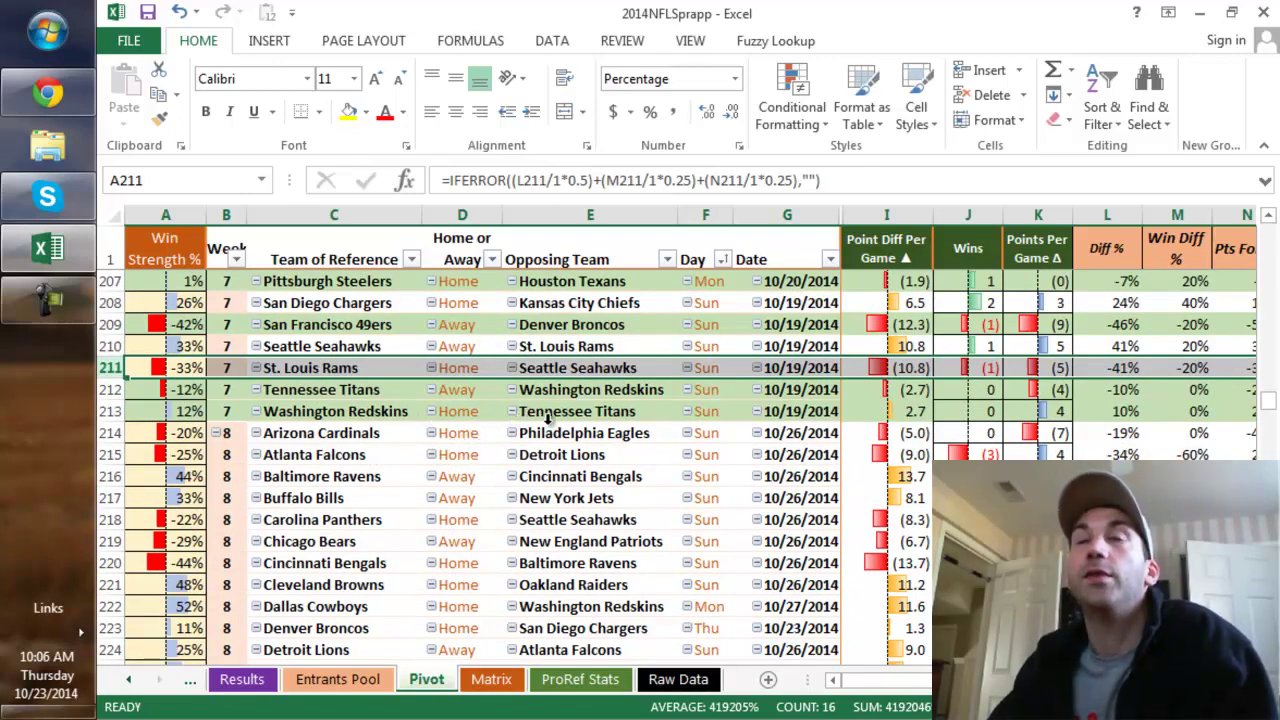
scroll(466, 446, down, 2)
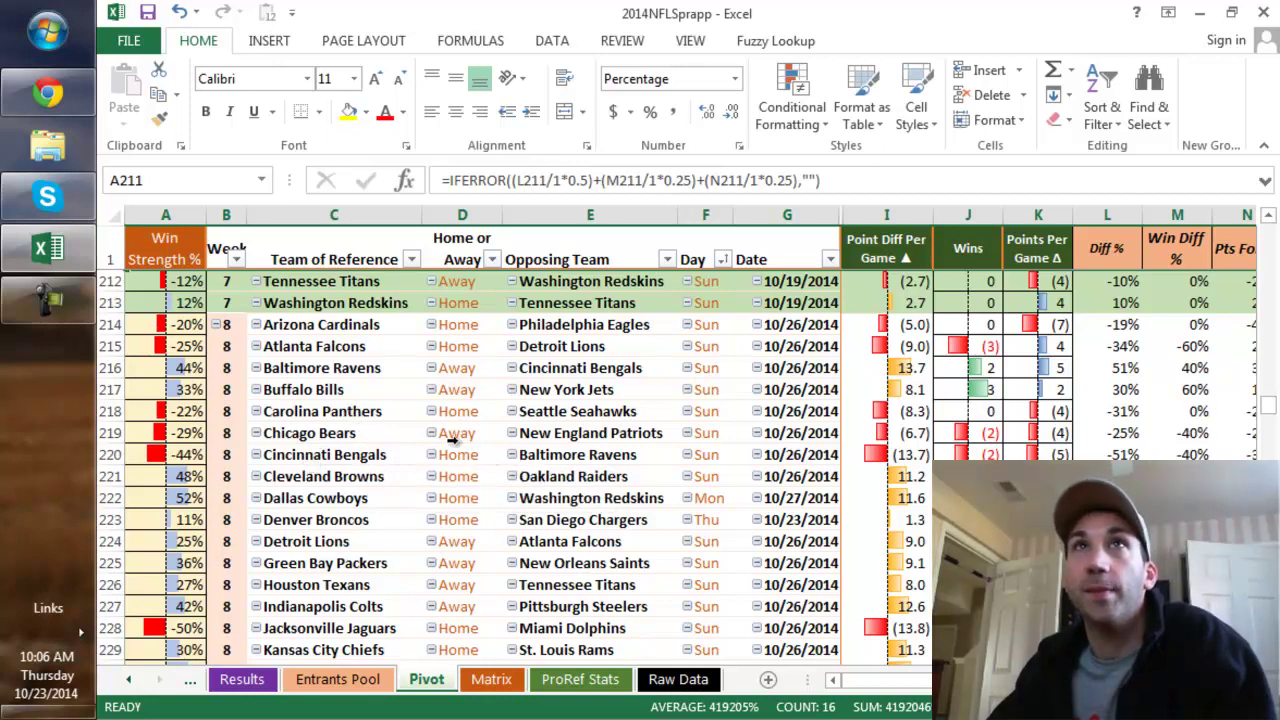
scroll(366, 410, down, 2)
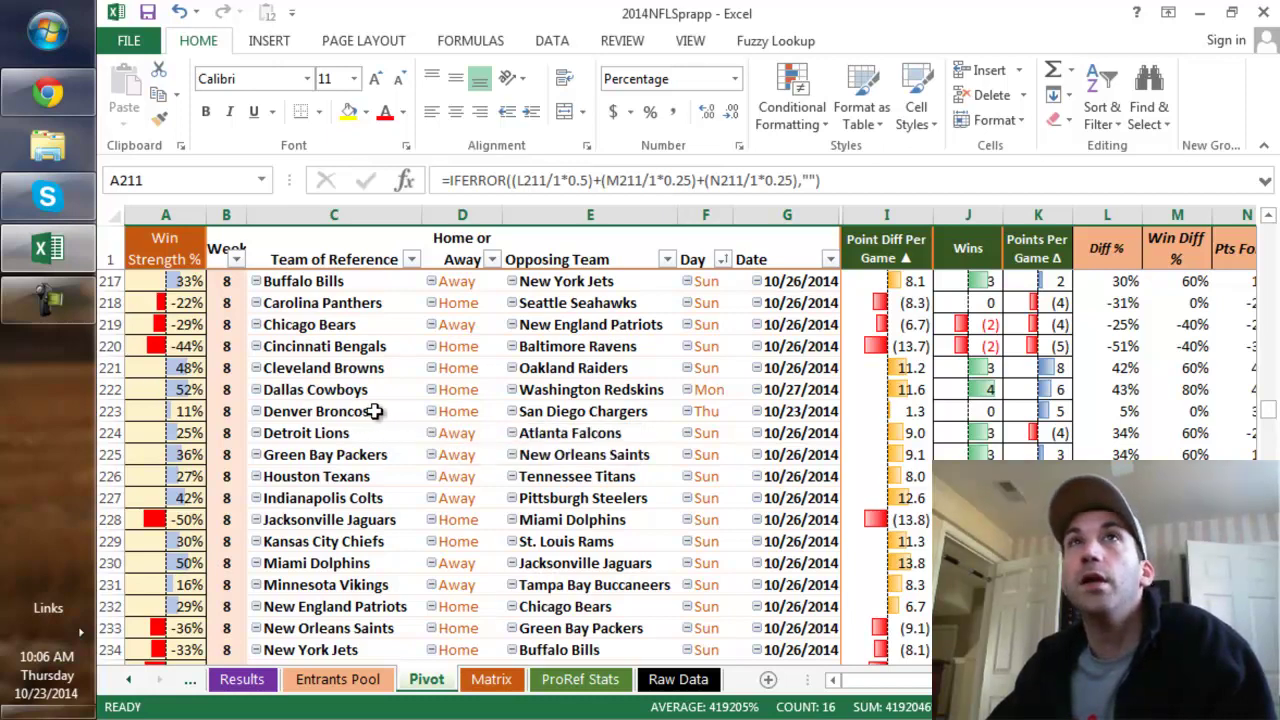
scroll(376, 413, up, 2)
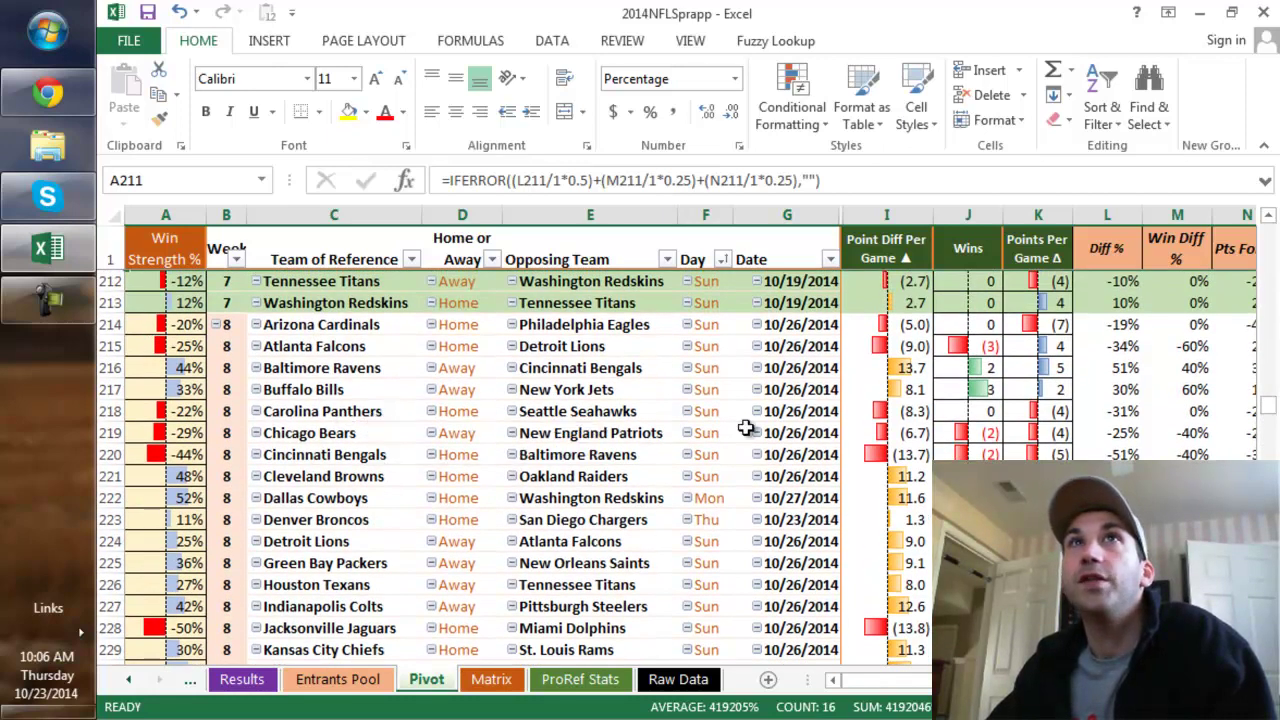
Reposition the Week and Team of Reference slicers side by side just below the header row
drag(880, 680, 1272, 120)
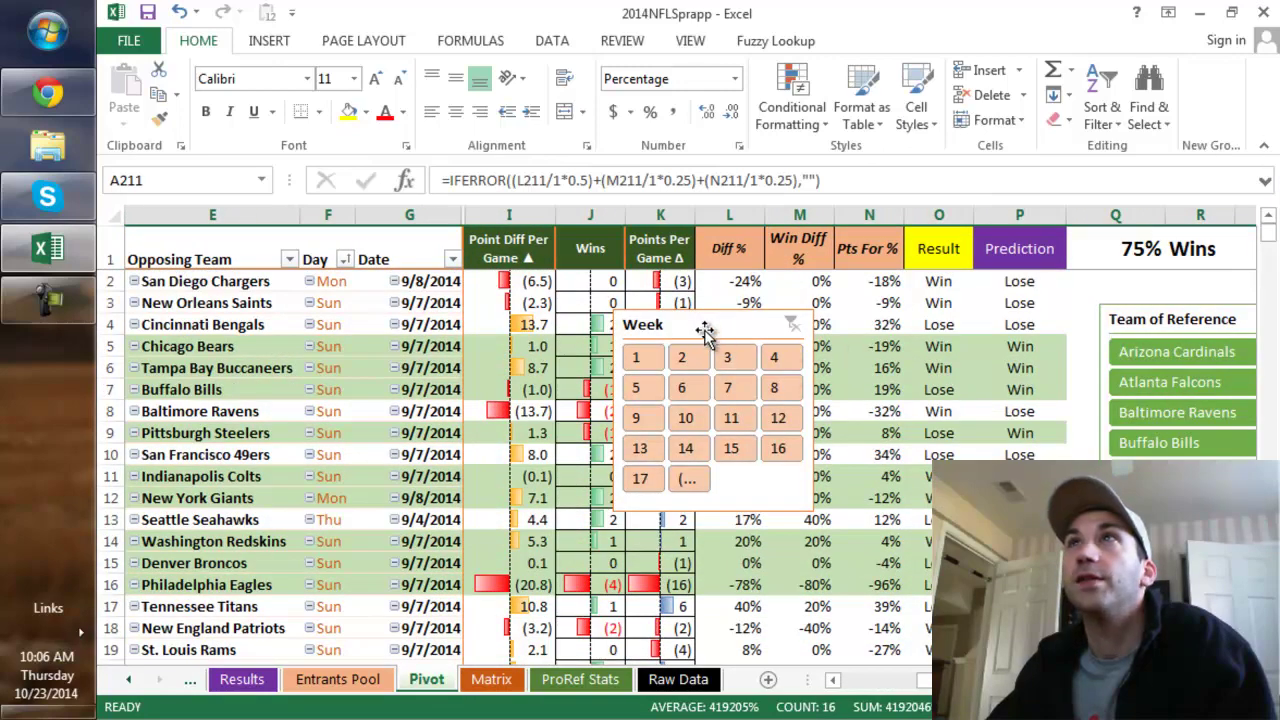
drag(716, 325, 876, 291)
drag(1115, 302, 1131, 279)
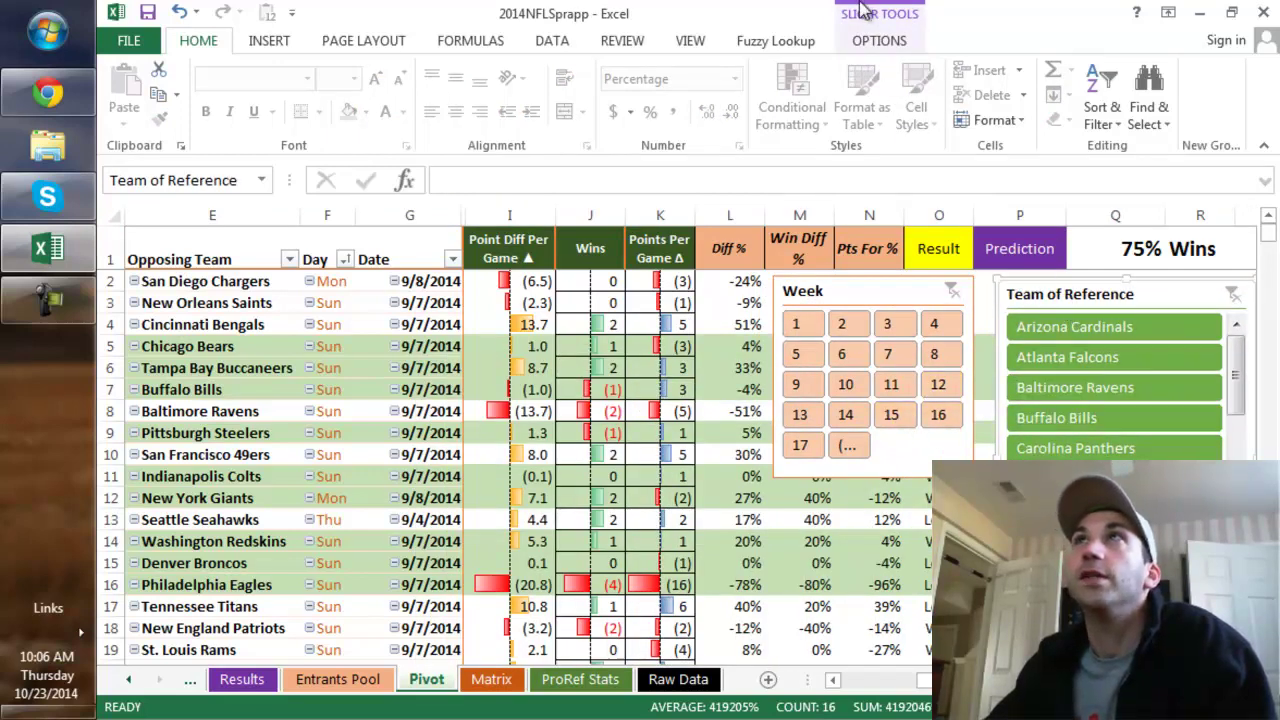
Apply the dark blue slicer style to the Team of Reference slicer
click(876, 40)
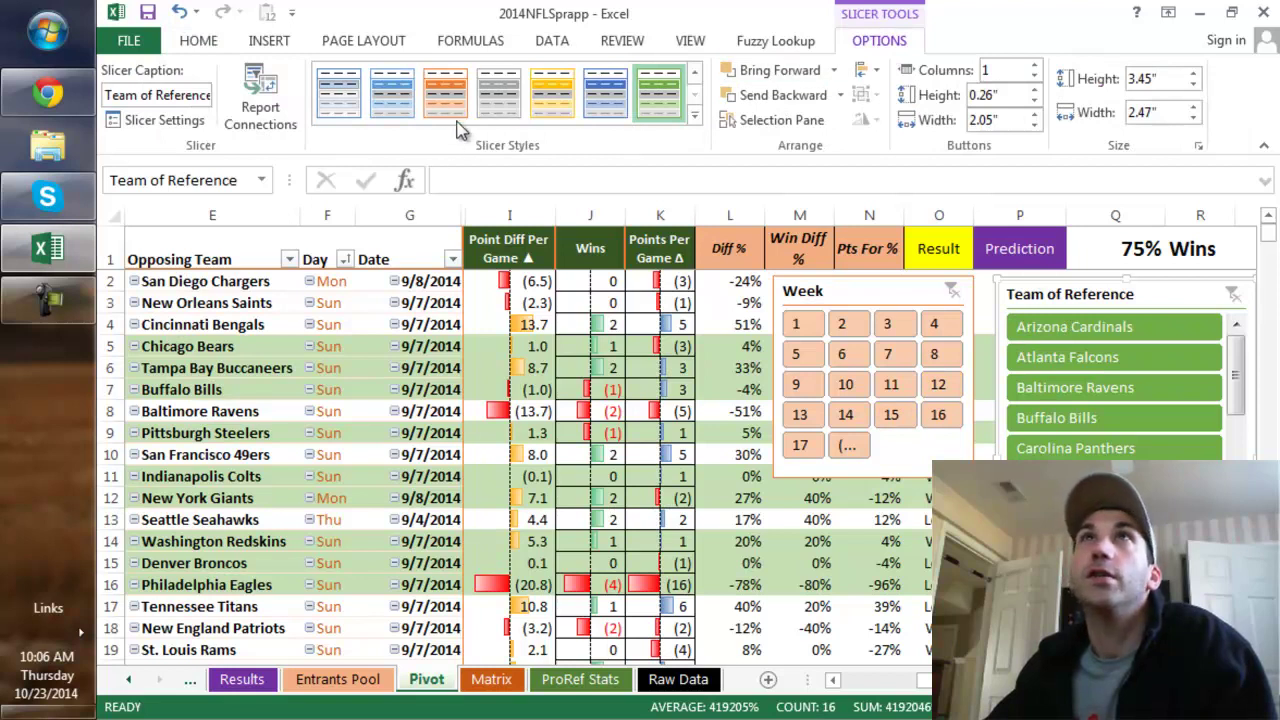
click(553, 92)
click(623, 103)
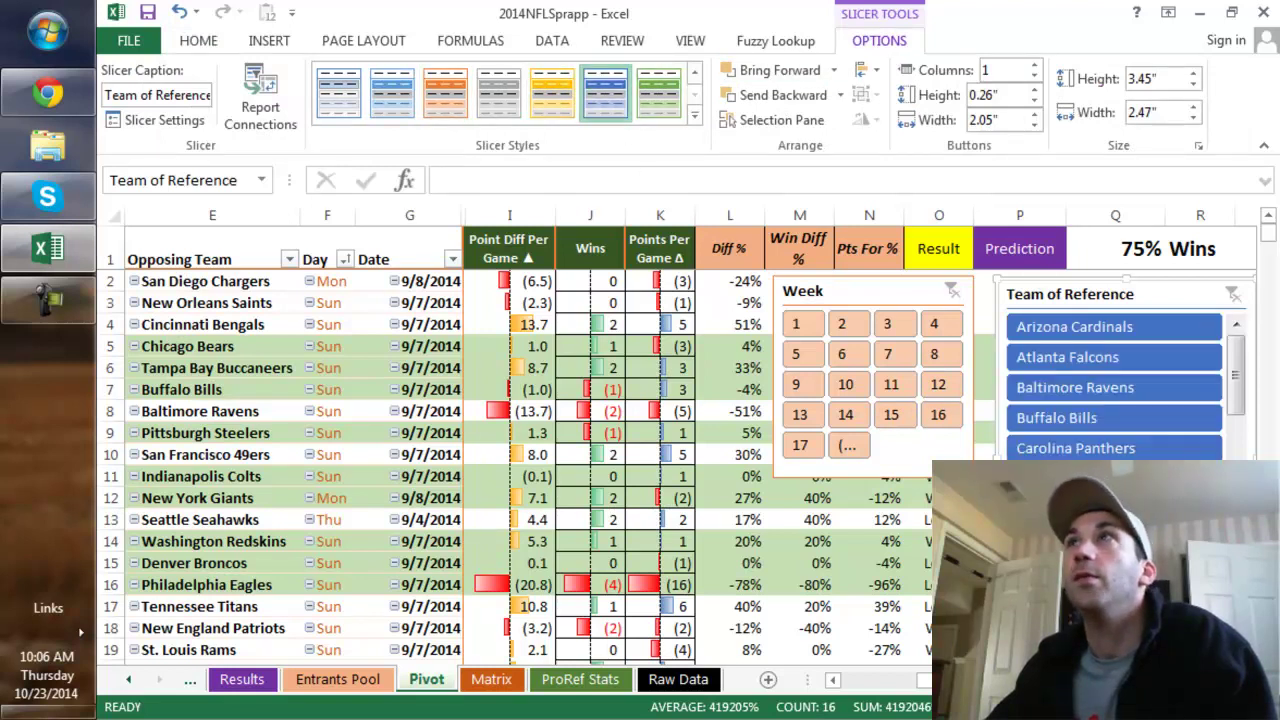
Filter the pivot table to Week 8 with the Week slicer and review the teams' win strength percentages
click(936, 356)
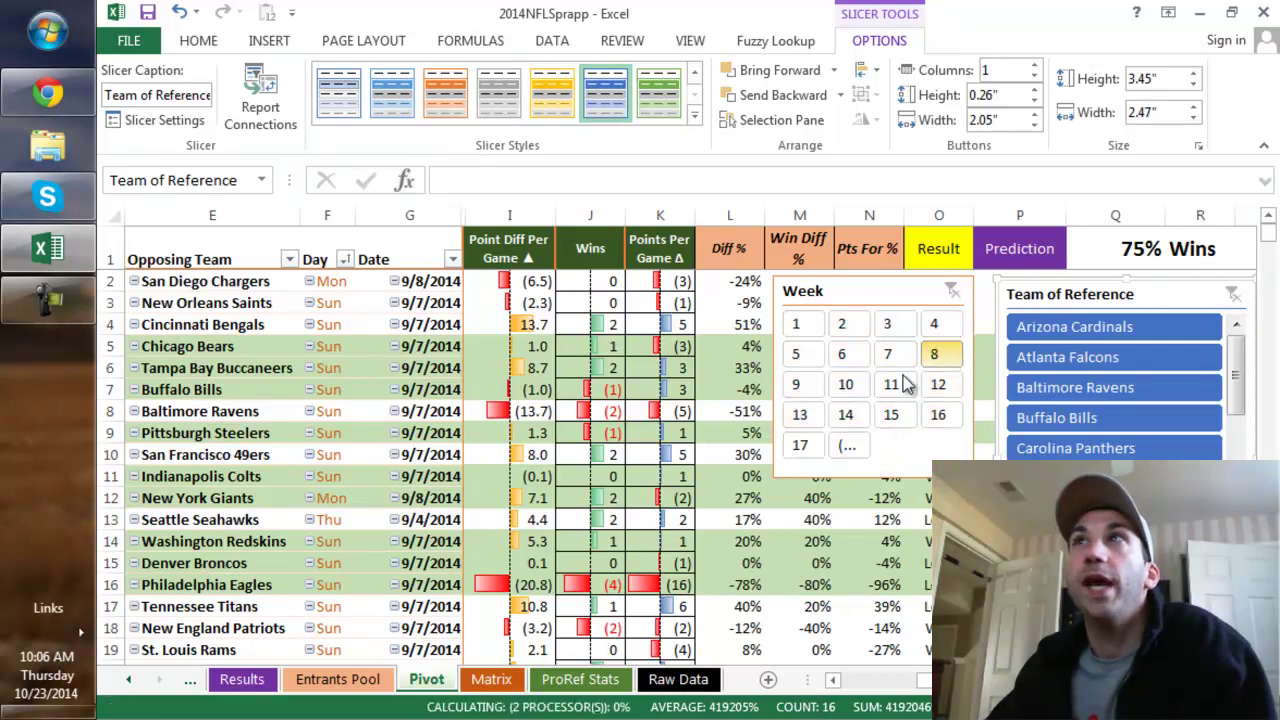
drag(938, 681, 829, 685)
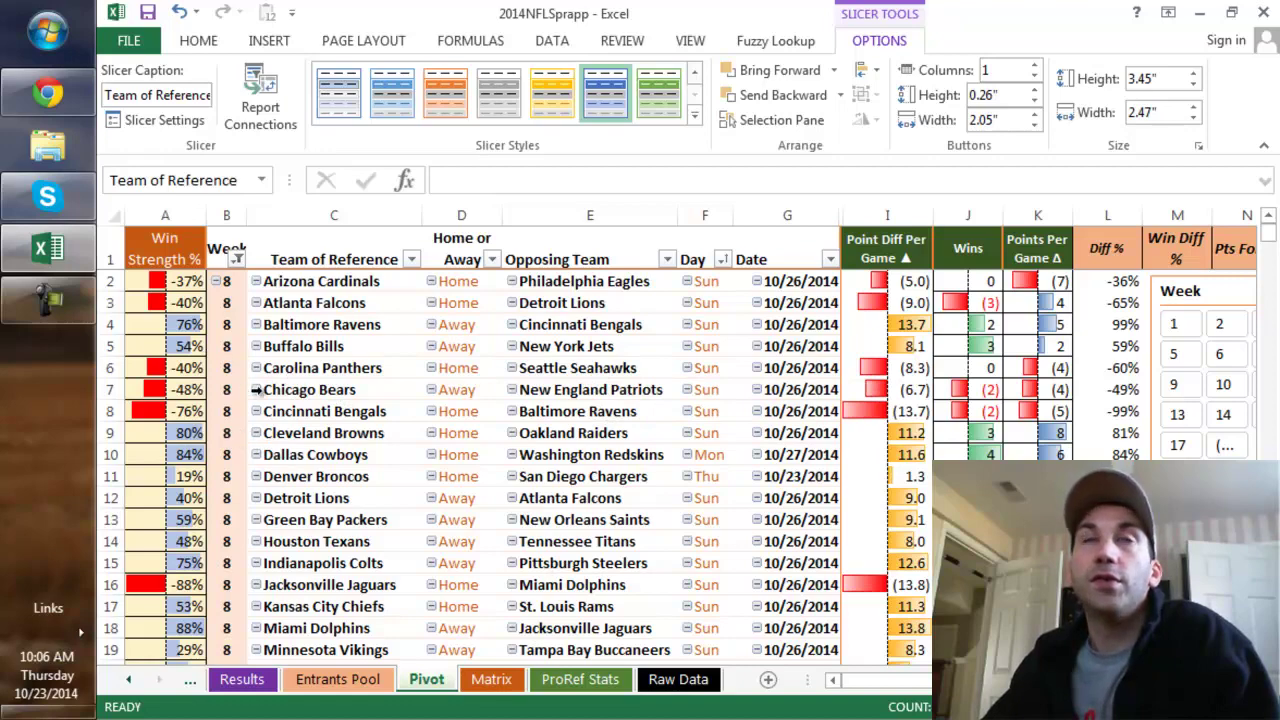
click(296, 443)
scroll(296, 443, down, 5)
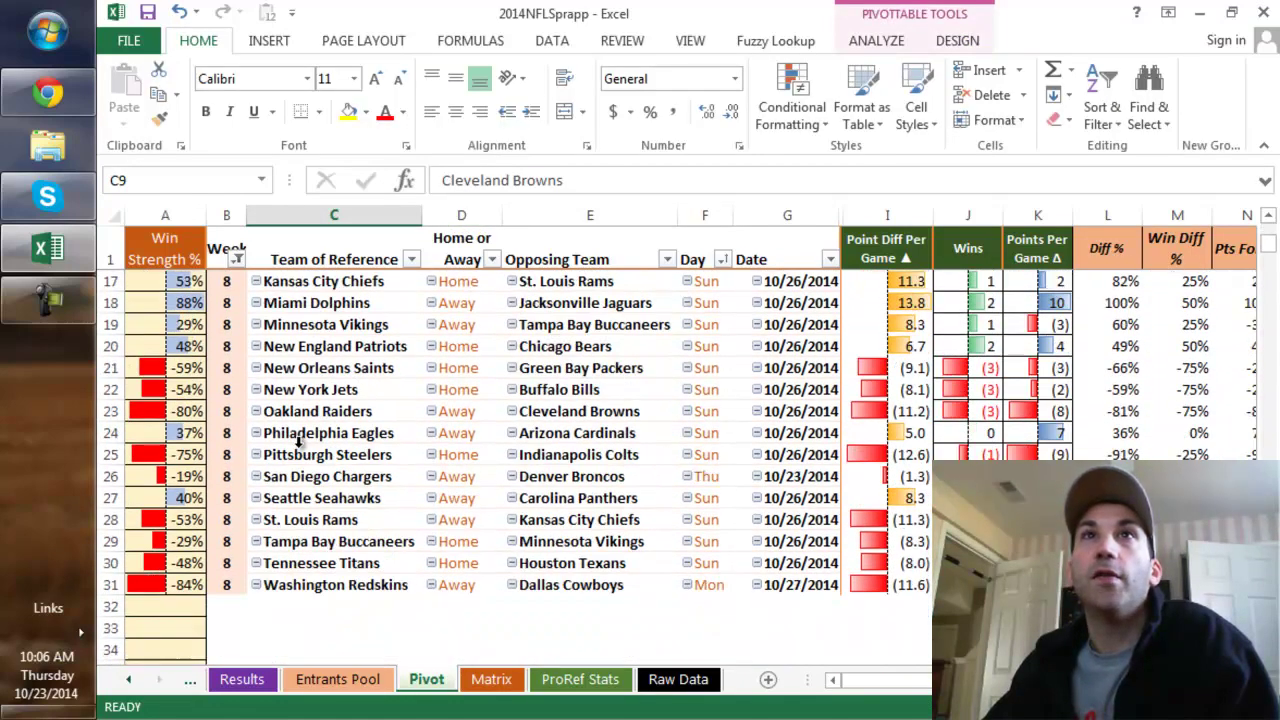
scroll(278, 476, up, 2)
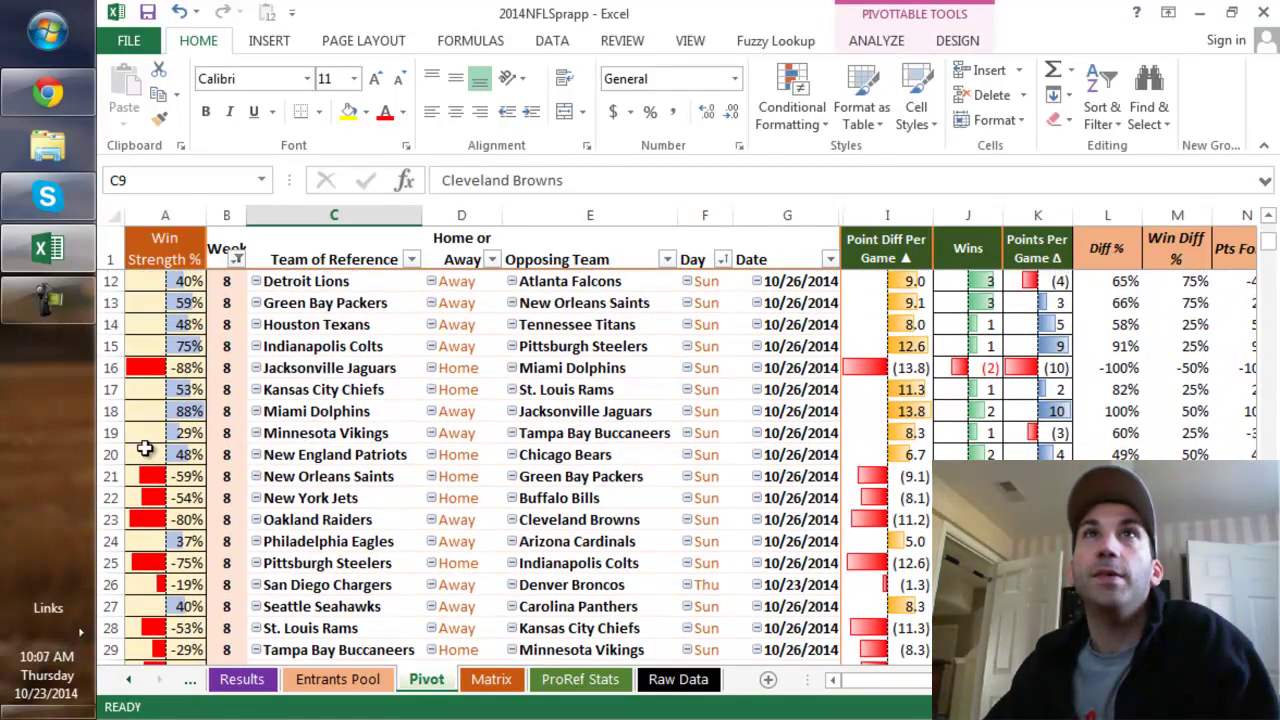
Highlight the Miami Dolphins row to examine their Week 8 away game against the Jacksonville Jaguars
click(103, 410)
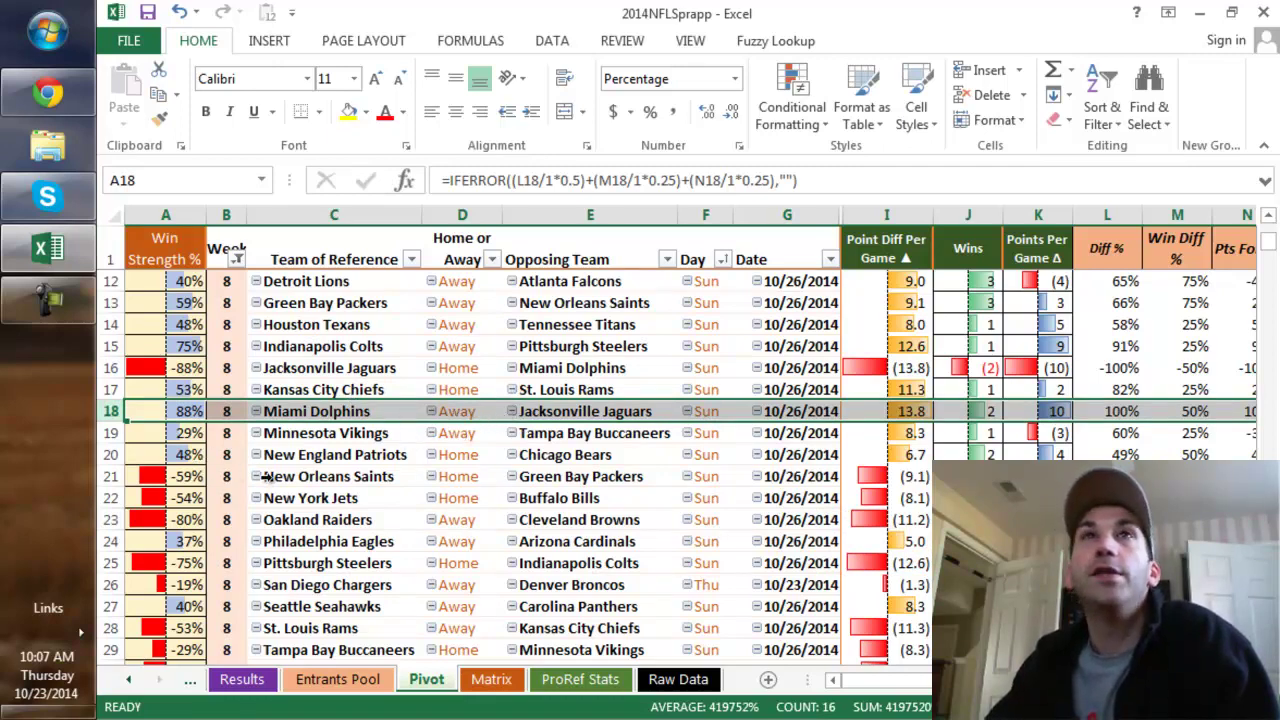
click(545, 411)
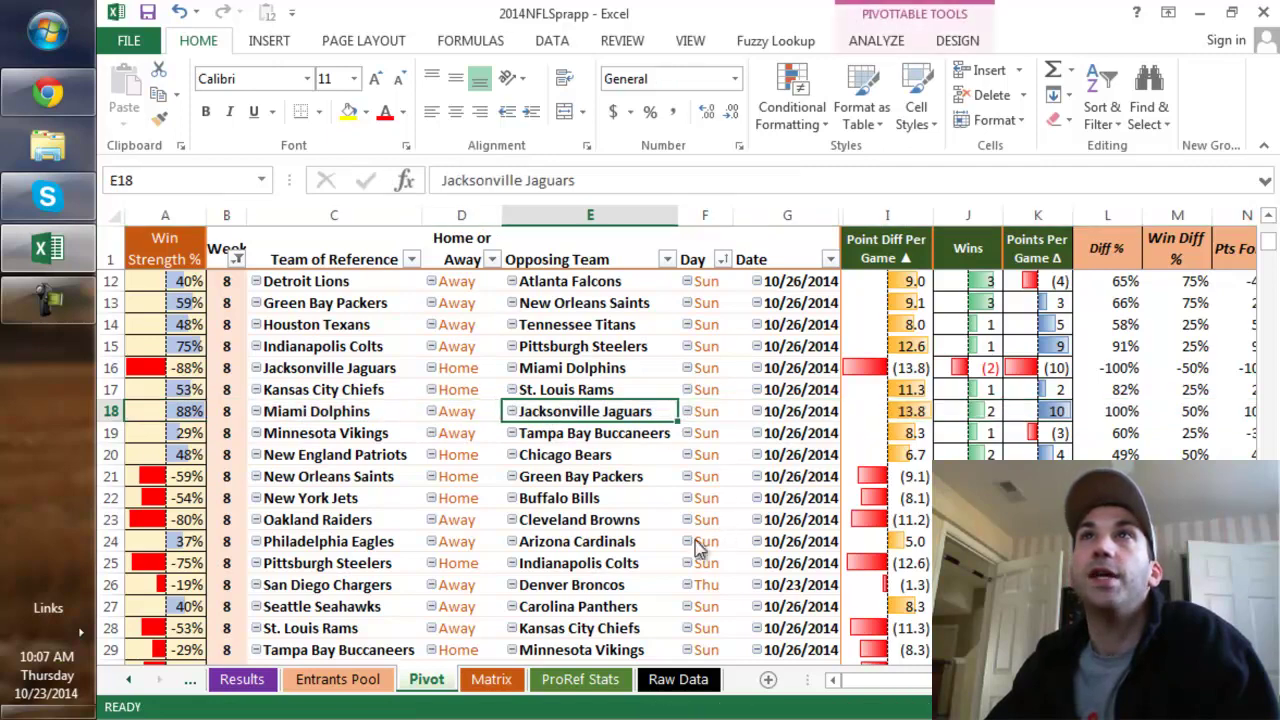
scroll(400, 538, up, 3)
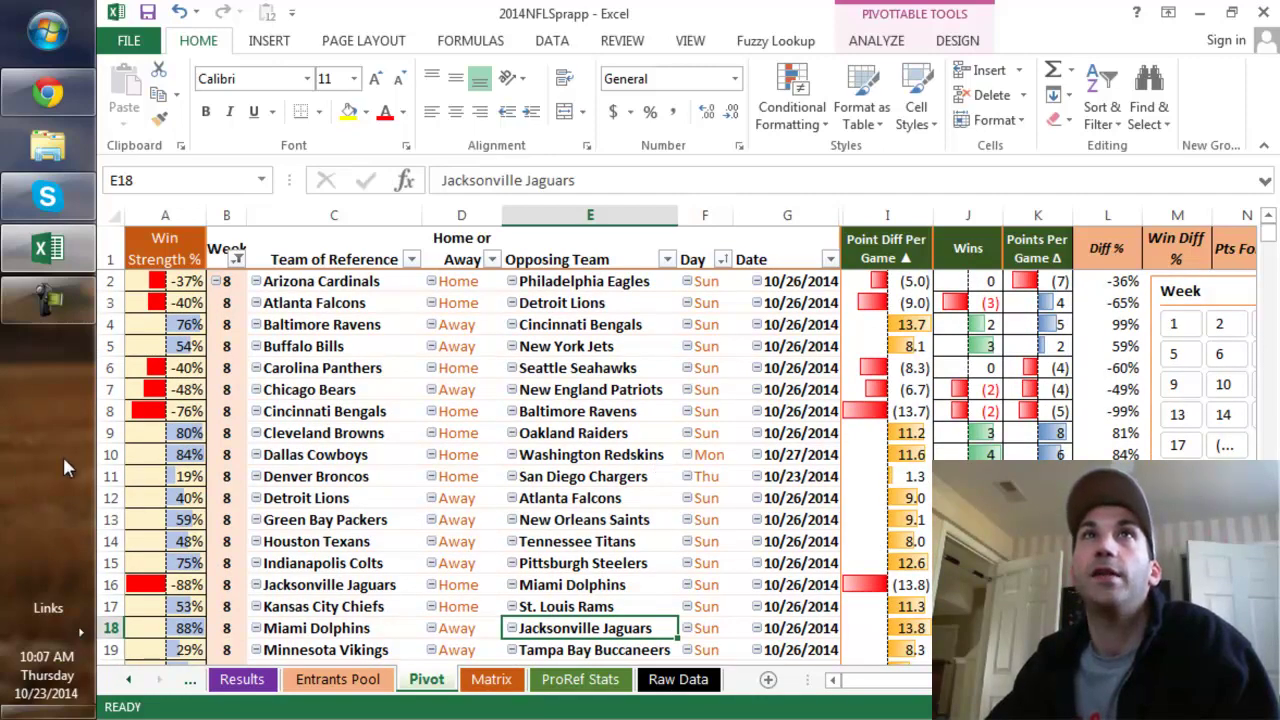
Filter the pivot table to the Miami Dolphins and clear the Week filter to view the team's full season schedule
drag(905, 679, 950, 679)
mouse_move(851, 294)
mouse_down()
mouse_move(830, 350)
mouse_move(541, 316)
mouse_move(835, 300)
mouse_up()
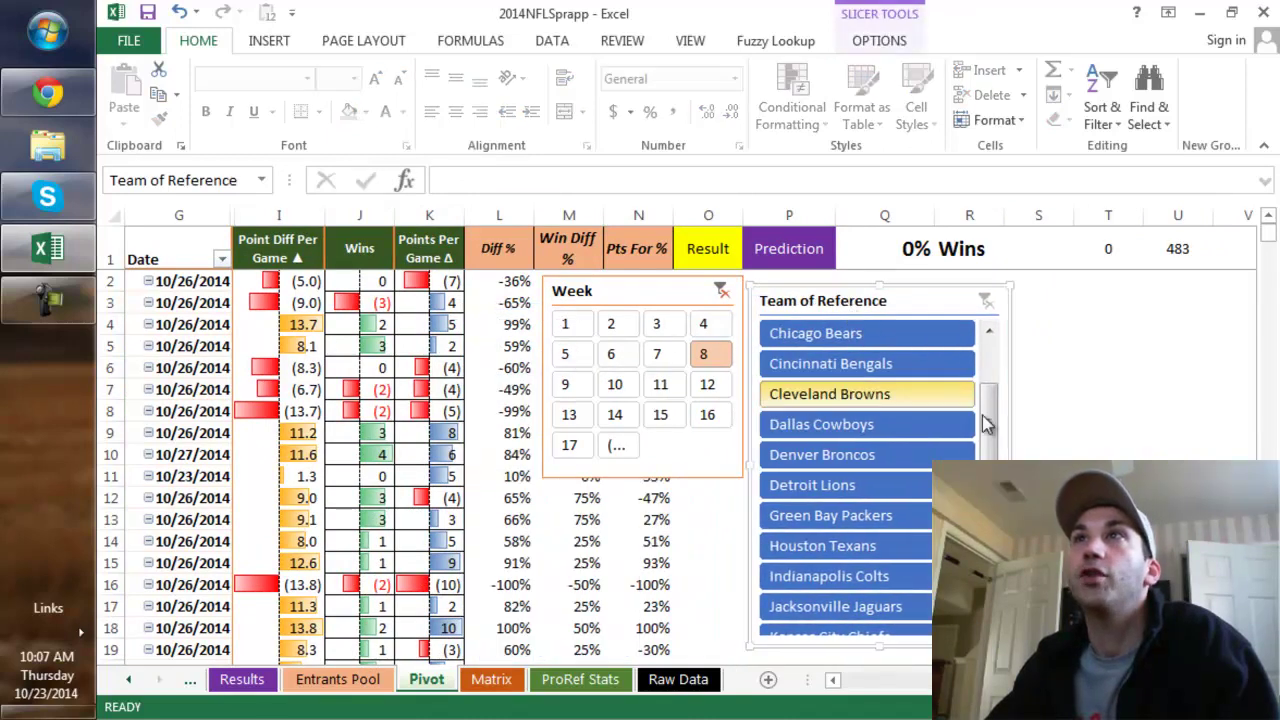
drag(993, 428, 993, 481)
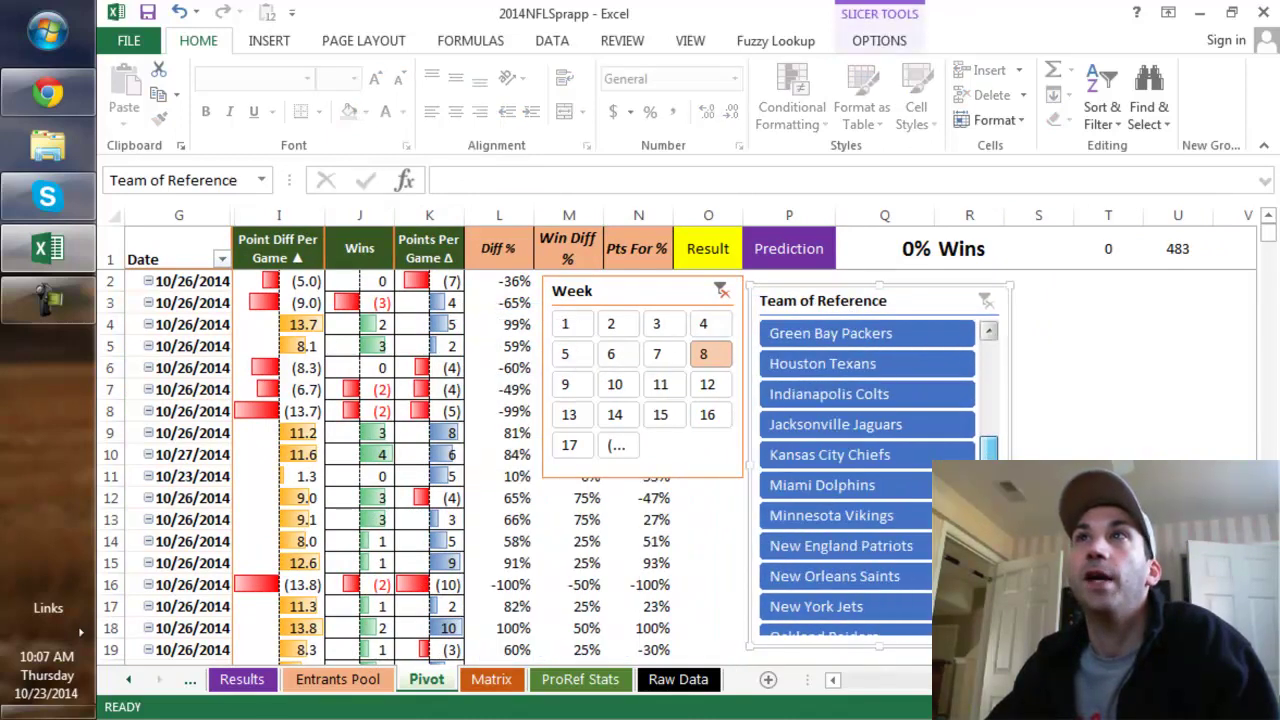
click(822, 485)
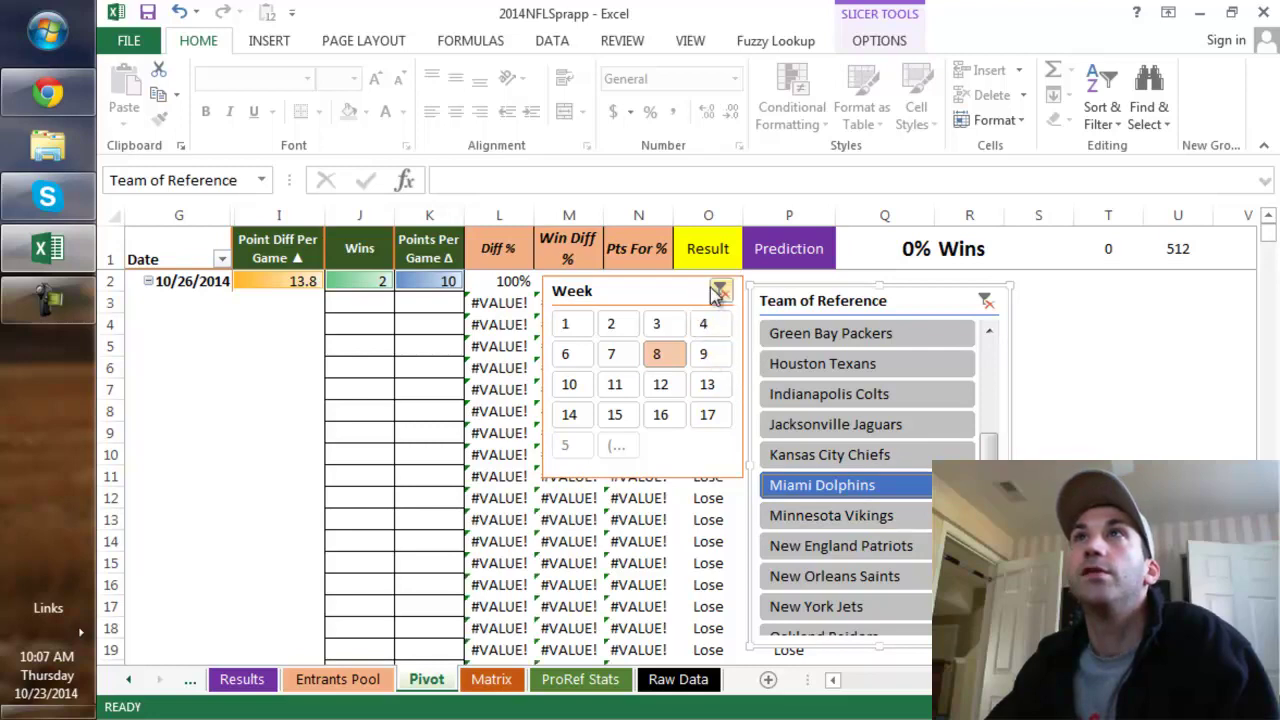
click(721, 290)
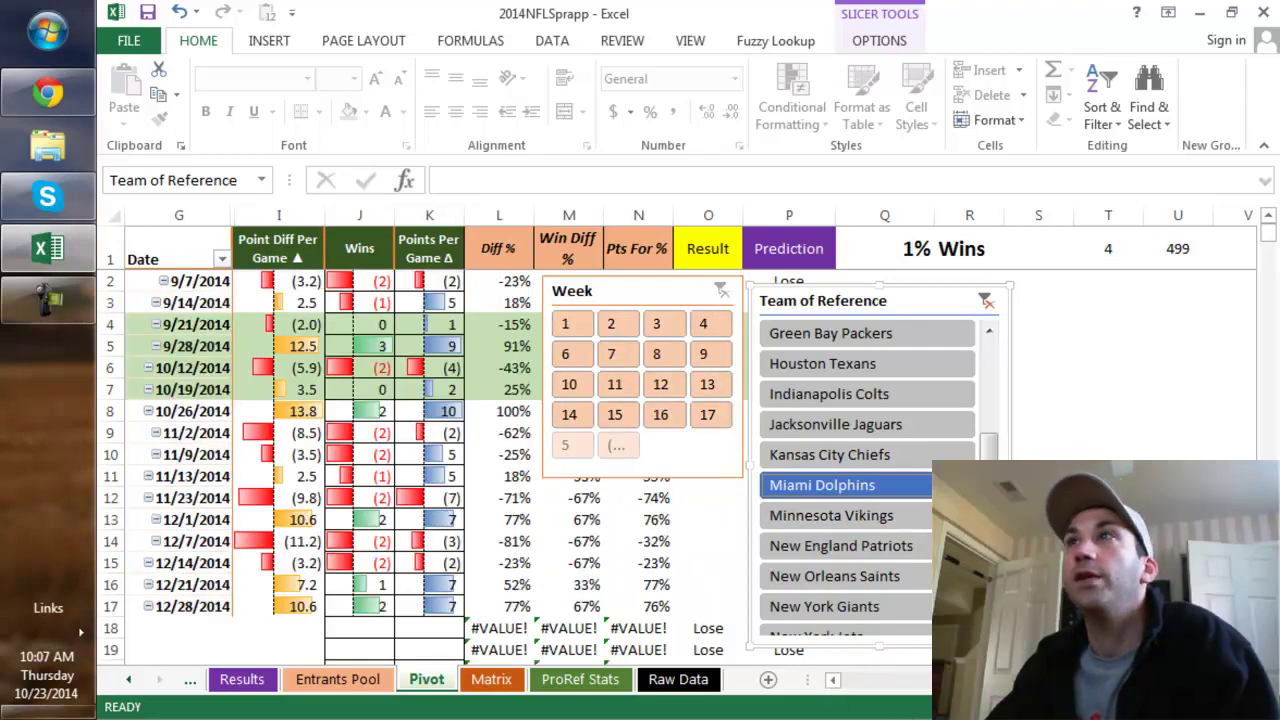
drag(1030, 680, 548, 648)
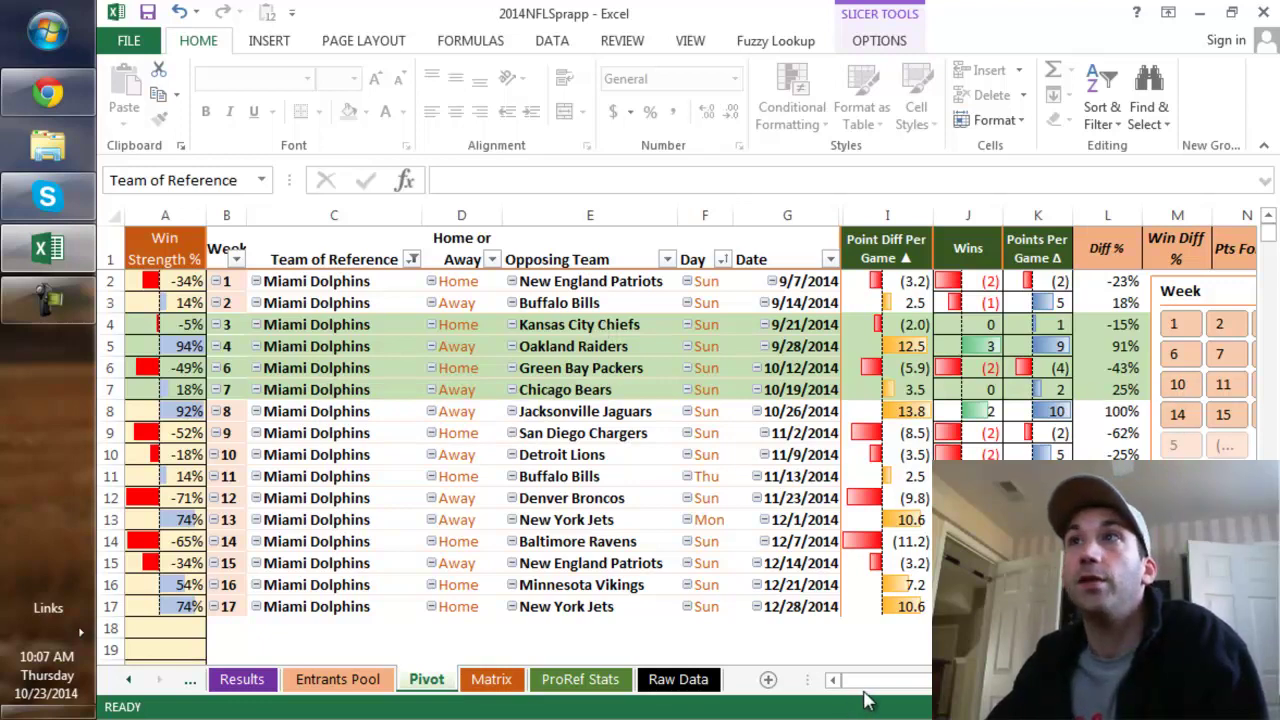
Clear the Team of Reference filter and filter the pivot table to Week 8 for all teams
drag(866, 700, 895, 691)
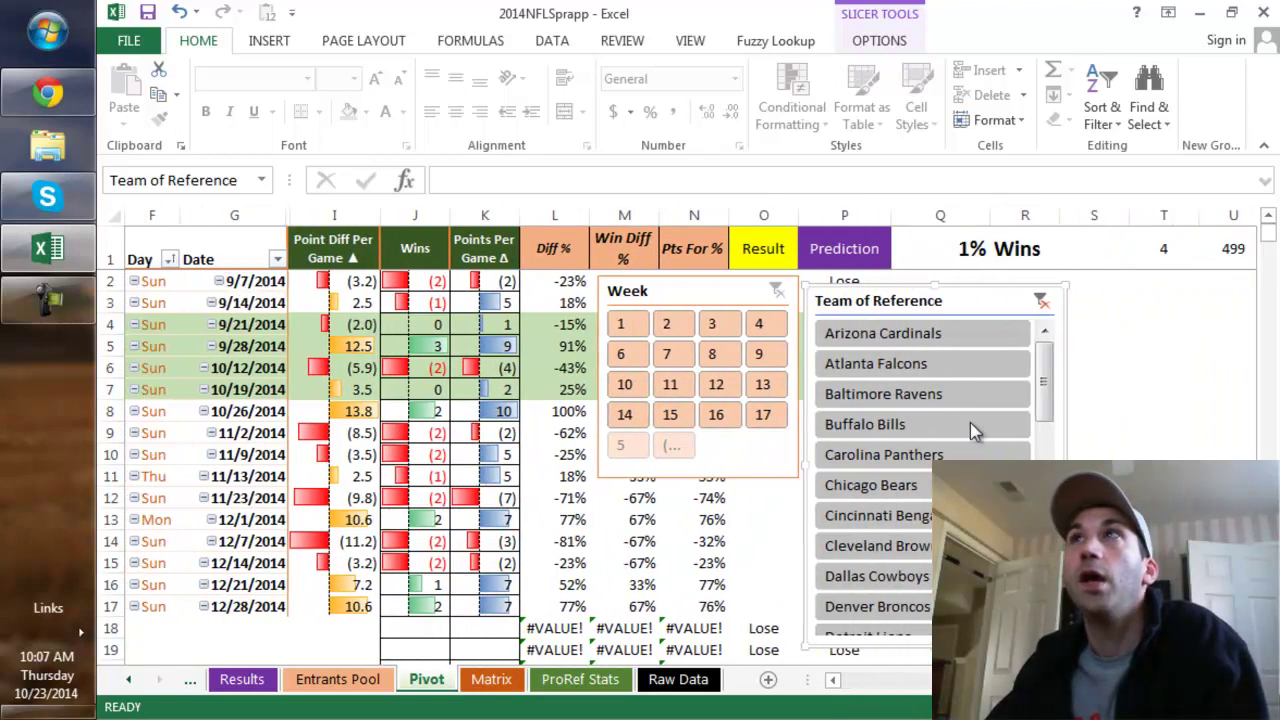
click(1042, 300)
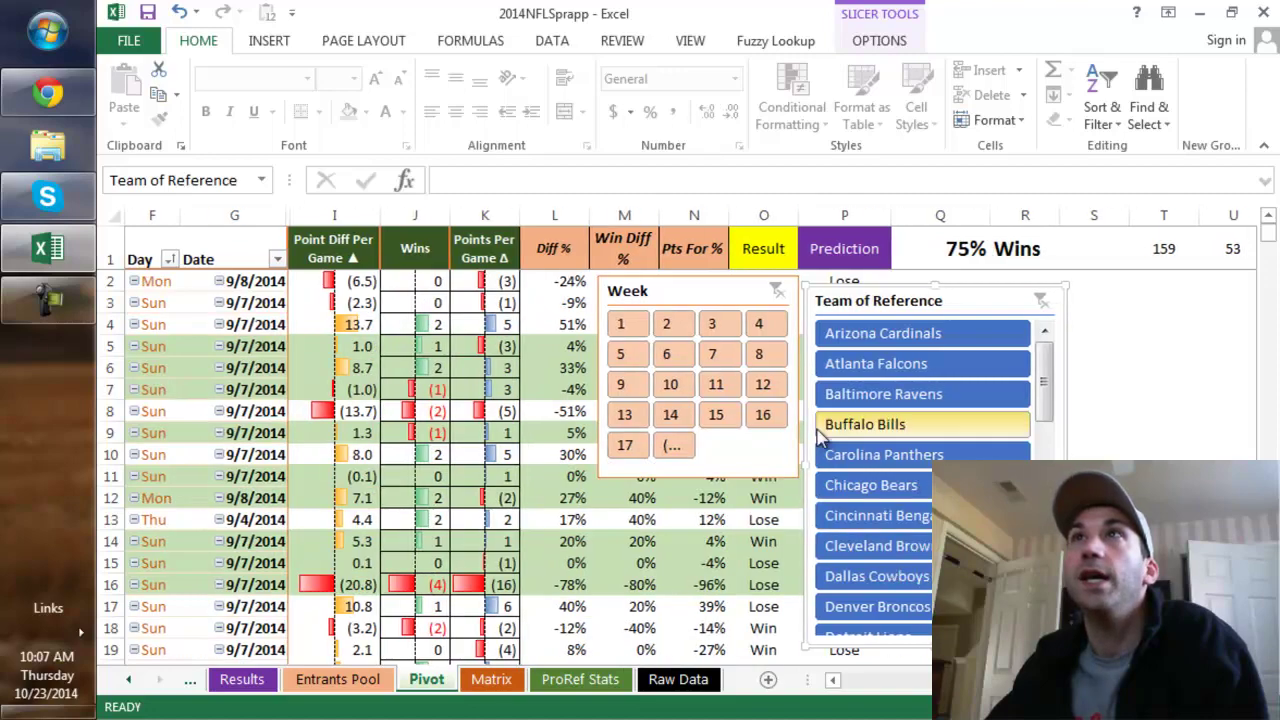
click(758, 353)
drag(885, 680, 777, 697)
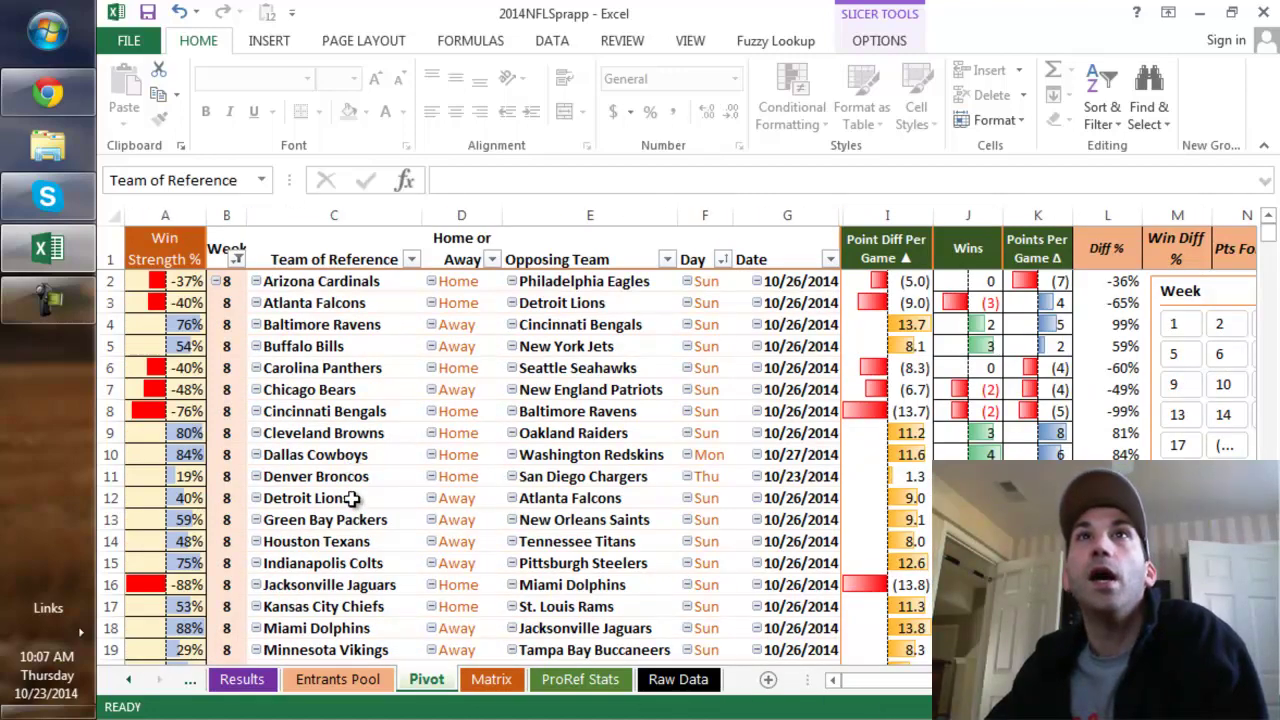
Examine the strongest Week 8 picks by highlighting the Miami Dolphins and Dallas Cowboys rows
click(207, 503)
scroll(184, 519, down, 2)
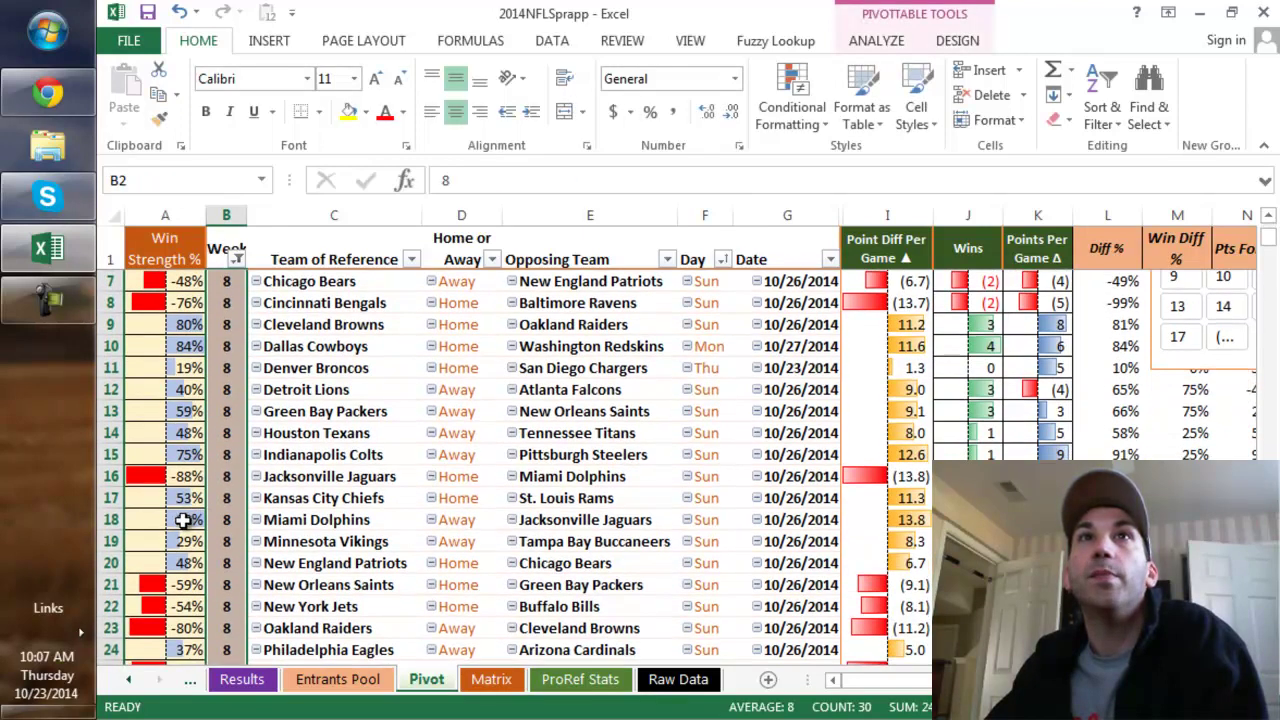
click(112, 520)
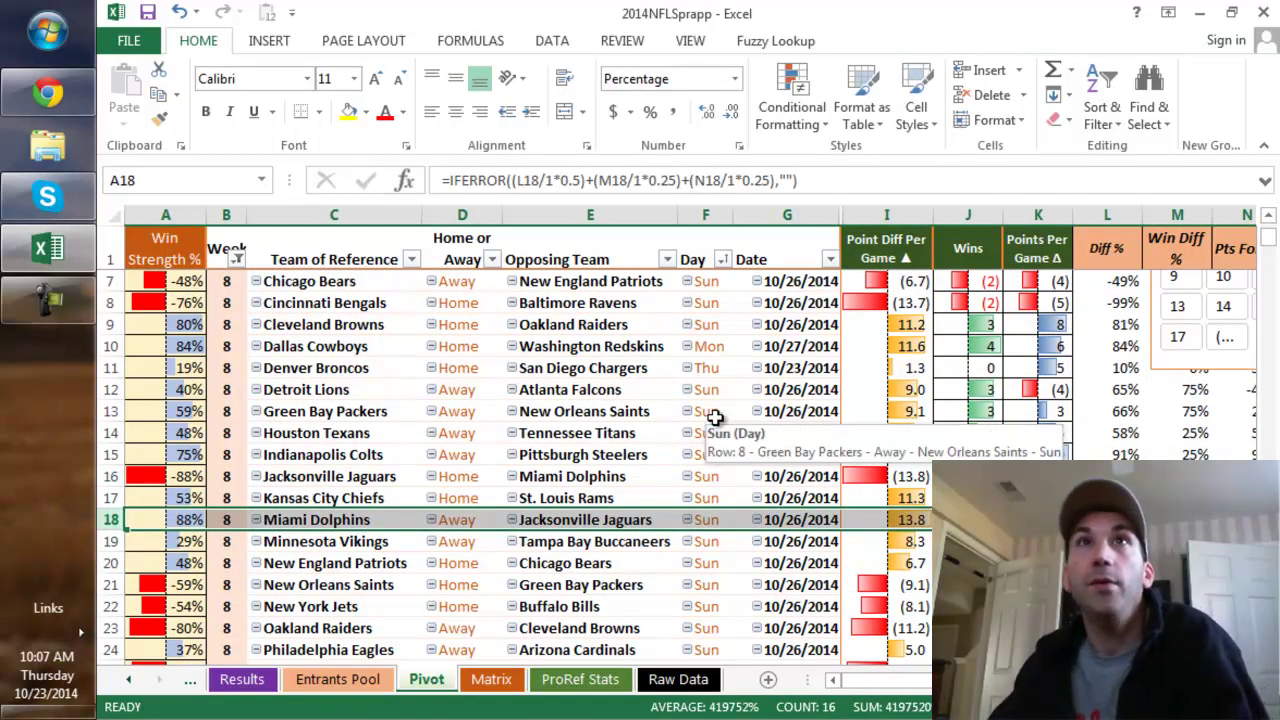
click(111, 346)
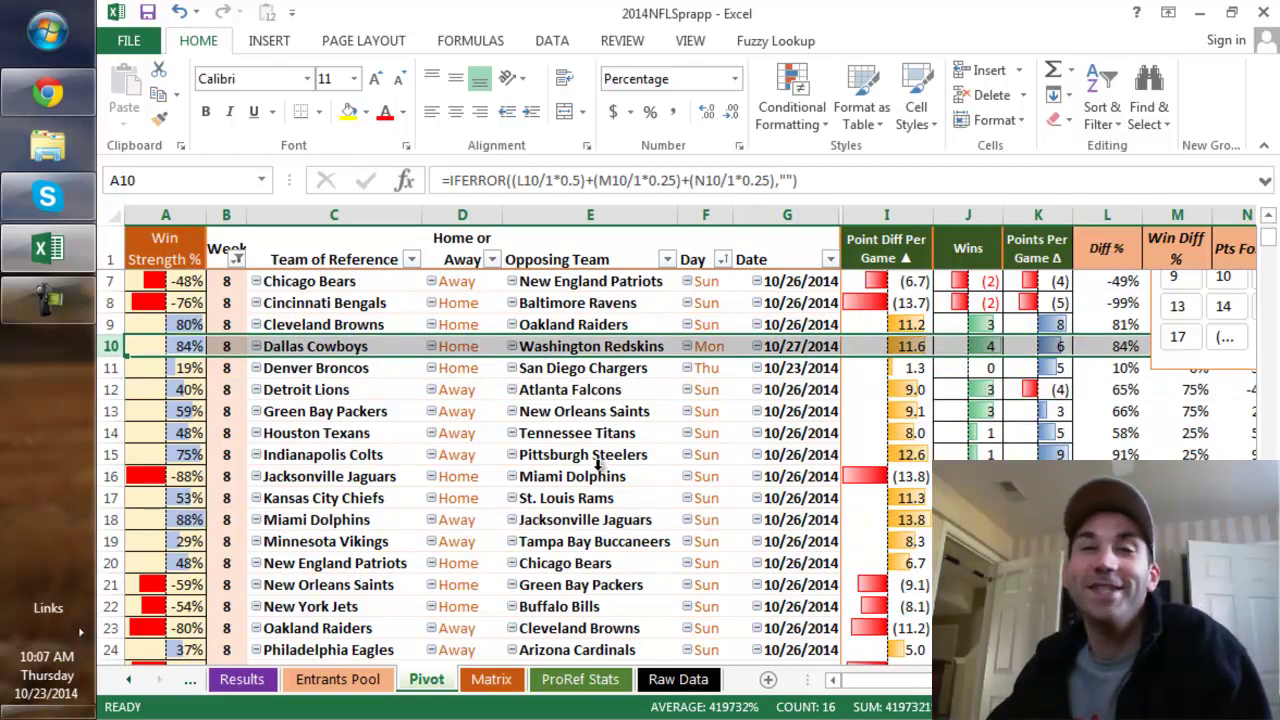
click(352, 347)
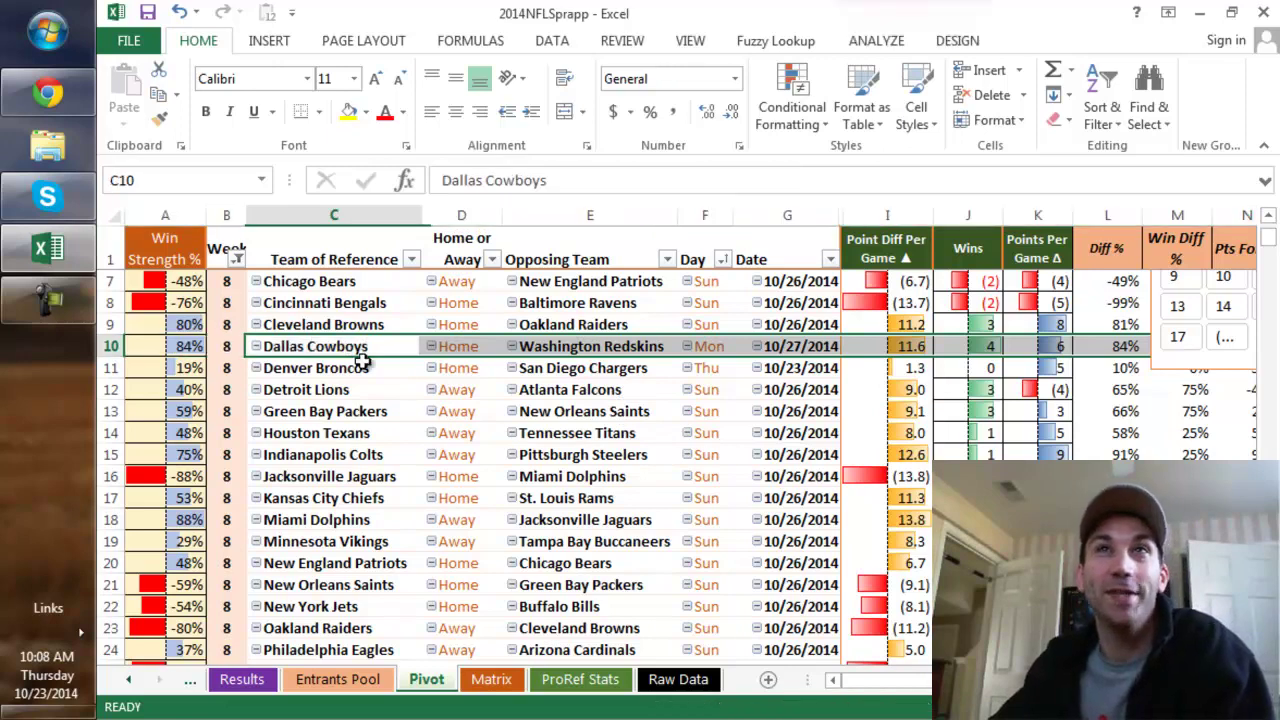
Examine the Dallas Cowboys' Week 8 home game against the Washington Redskins by selecting both teams and highlighting the row
click(560, 348)
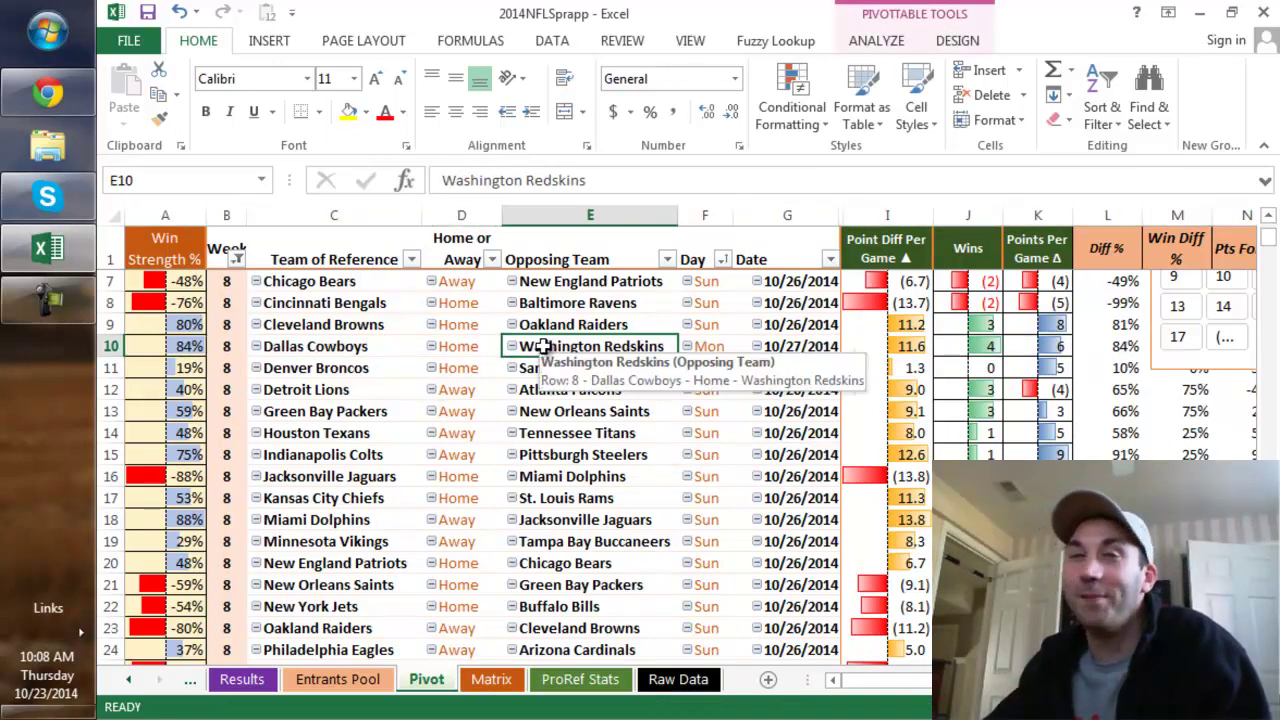
click(345, 346)
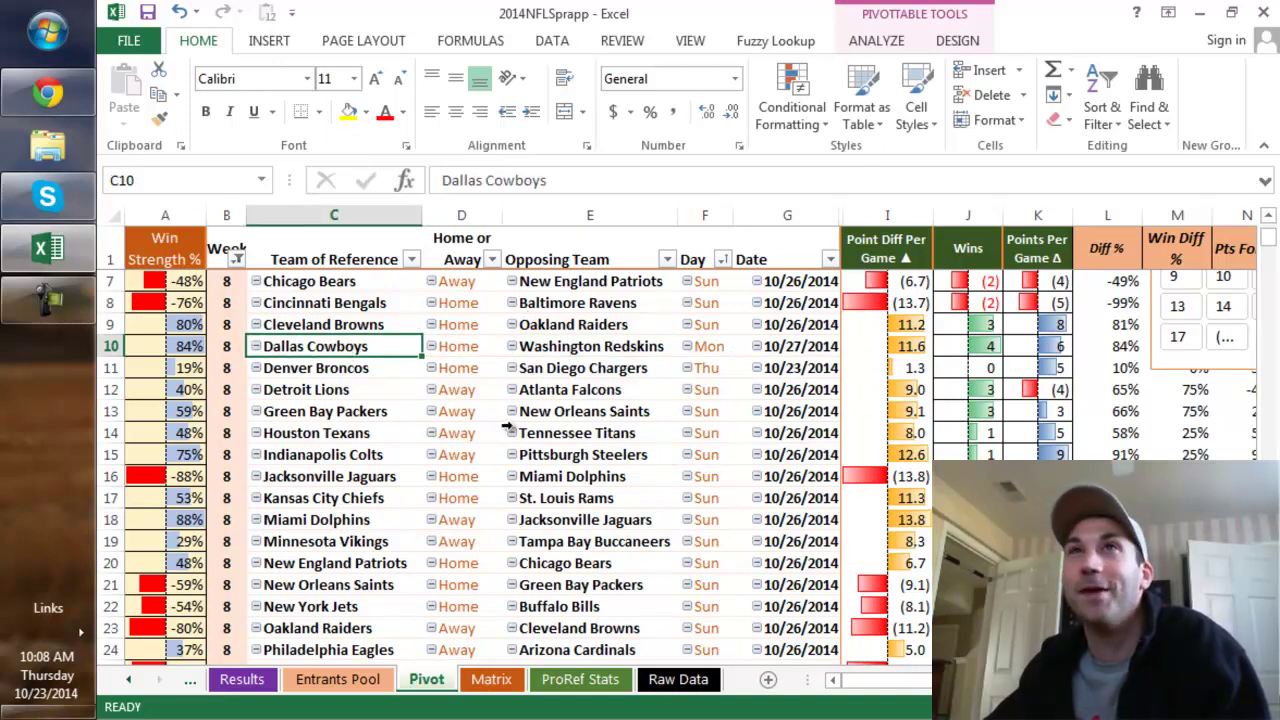
click(562, 340)
click(370, 343)
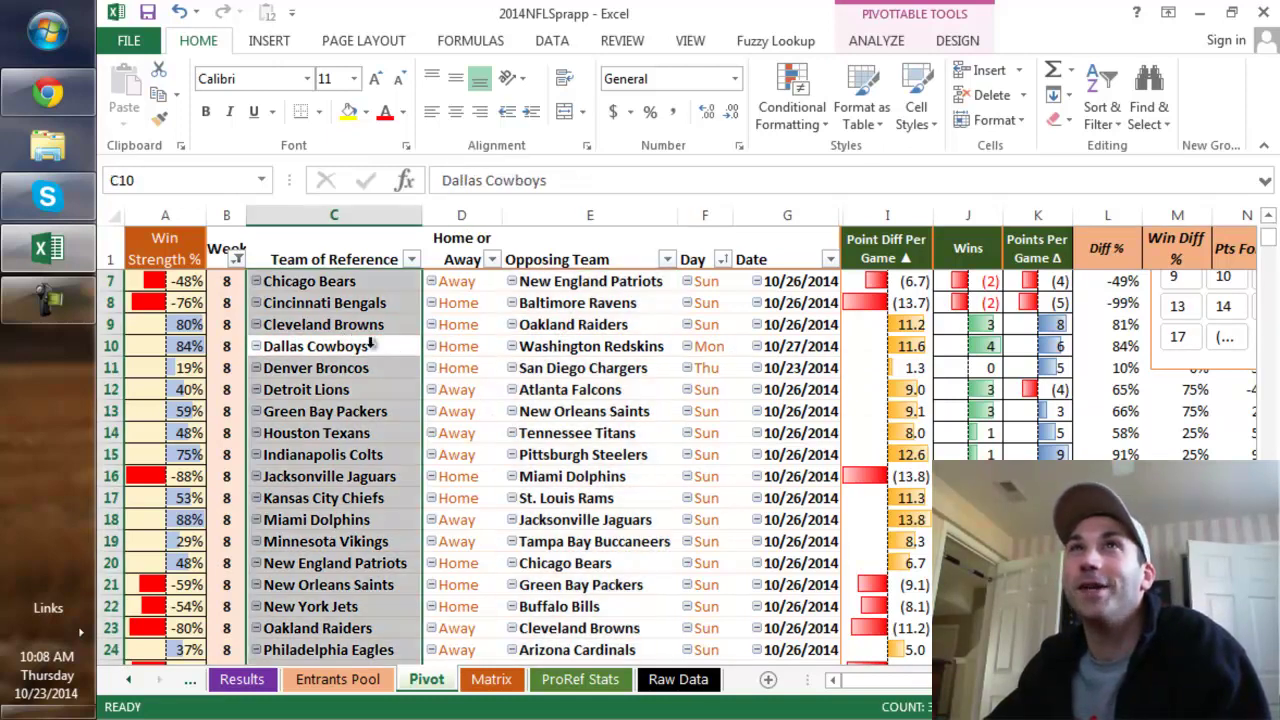
click(108, 348)
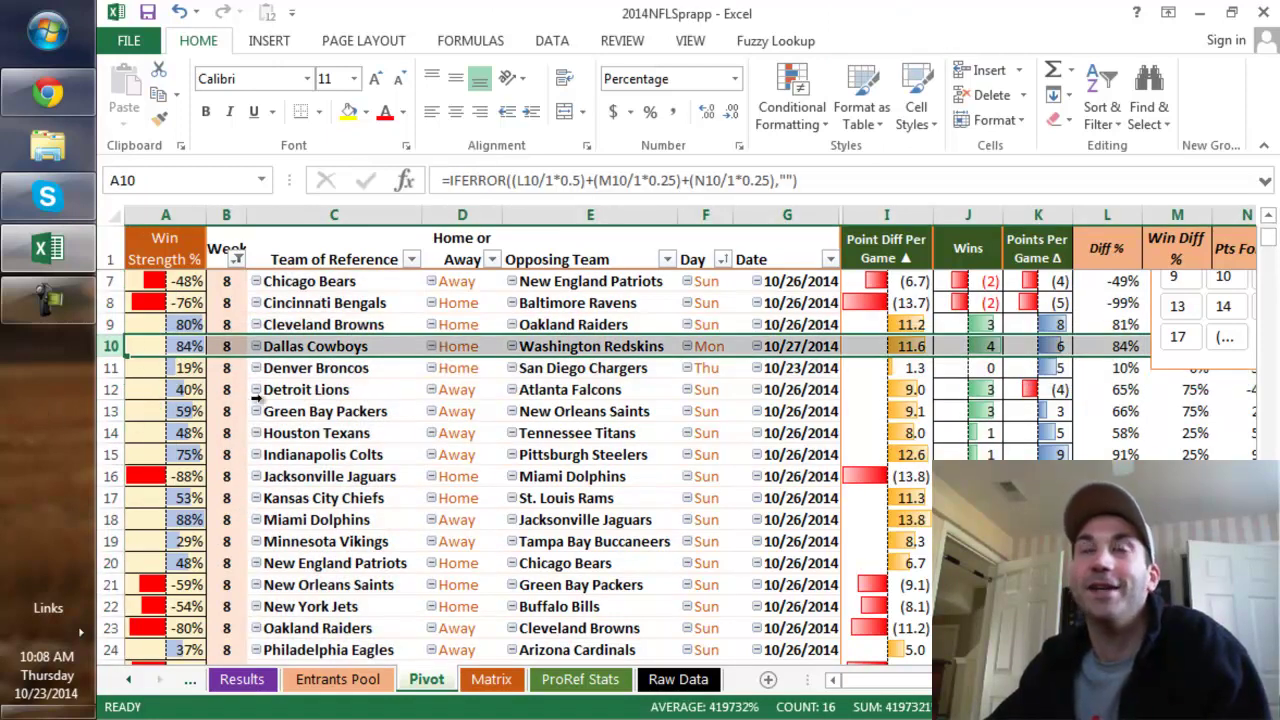
Examine the Cleveland Browns' Week 8 row against the Oakland Raiders, checking wins, points per game and point differential
click(108, 324)
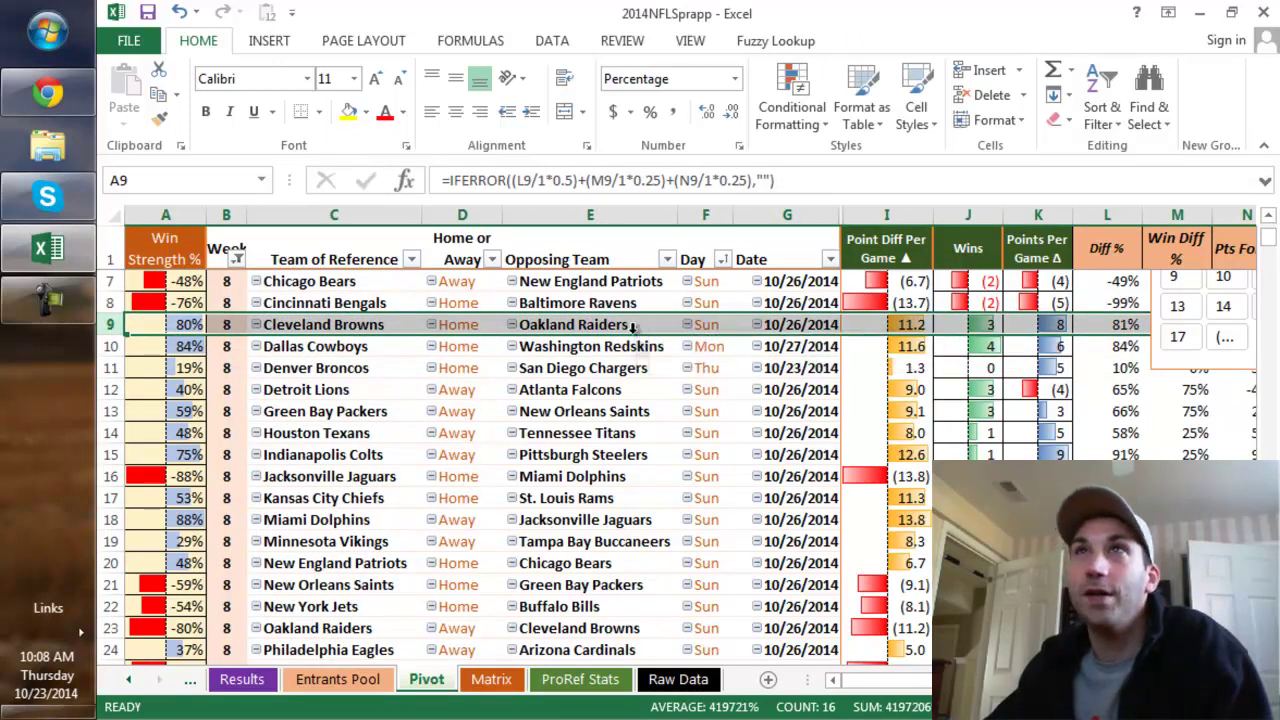
click(1005, 330)
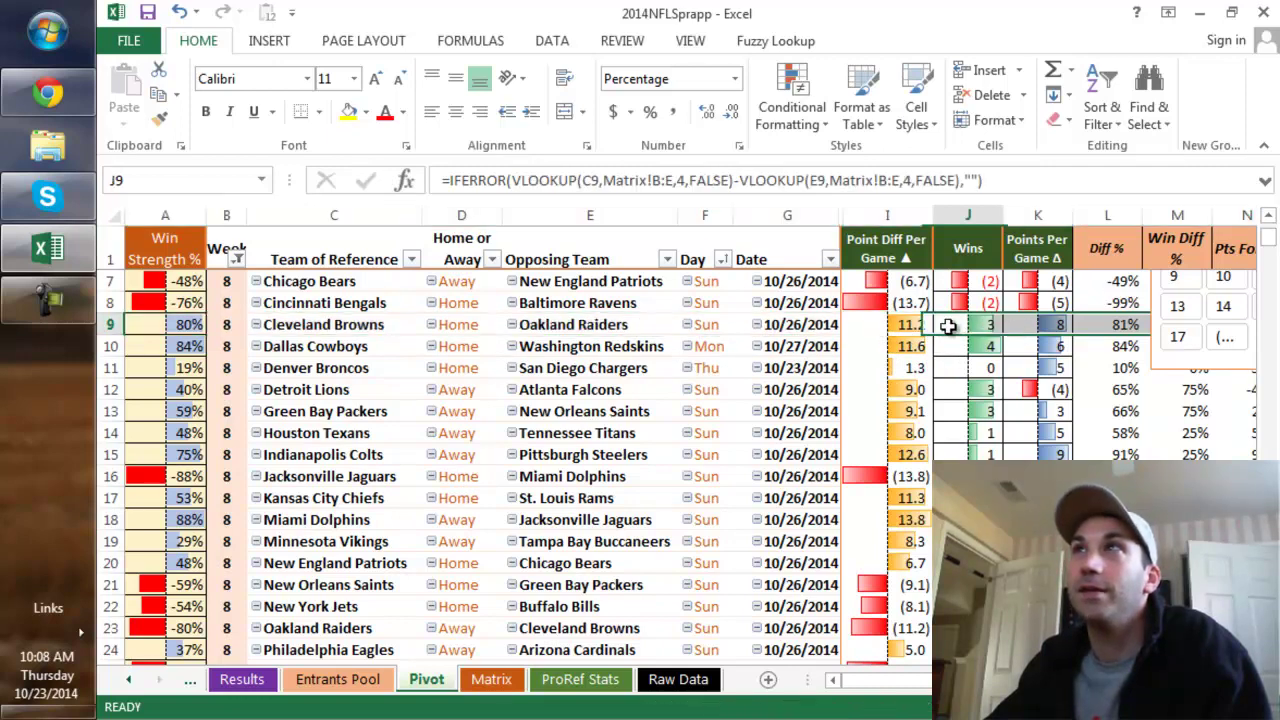
click(1037, 325)
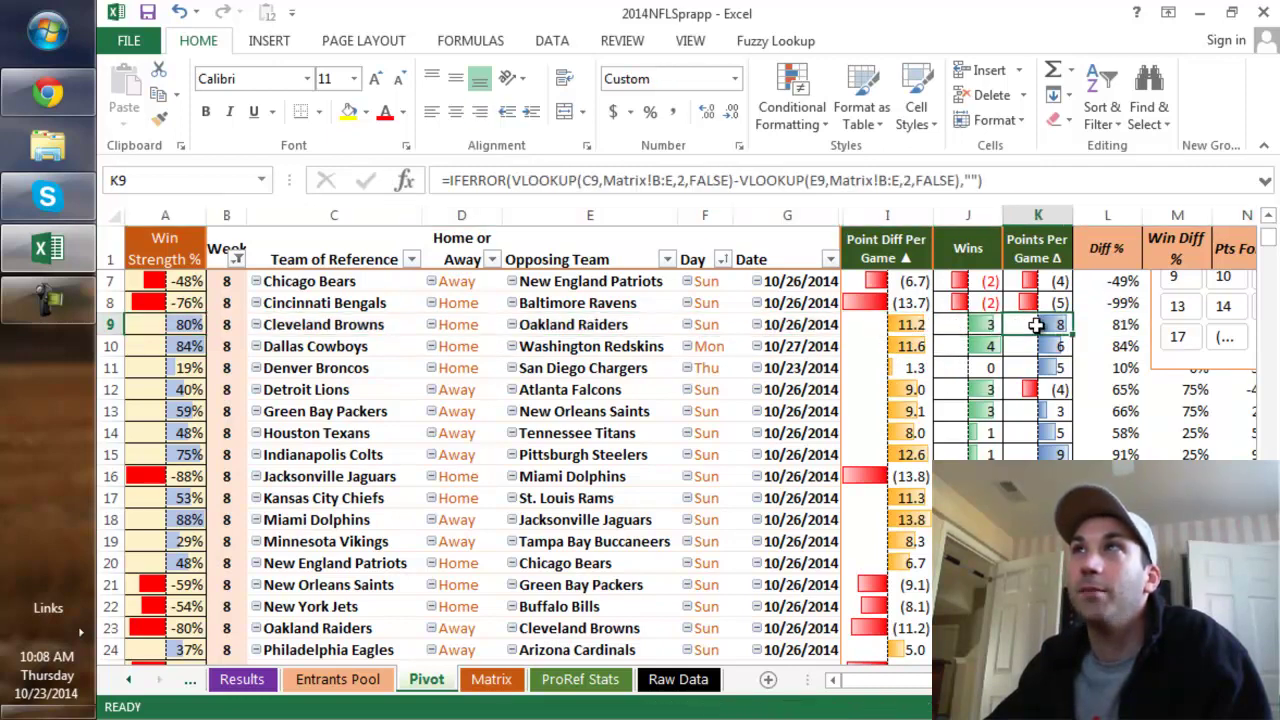
click(912, 329)
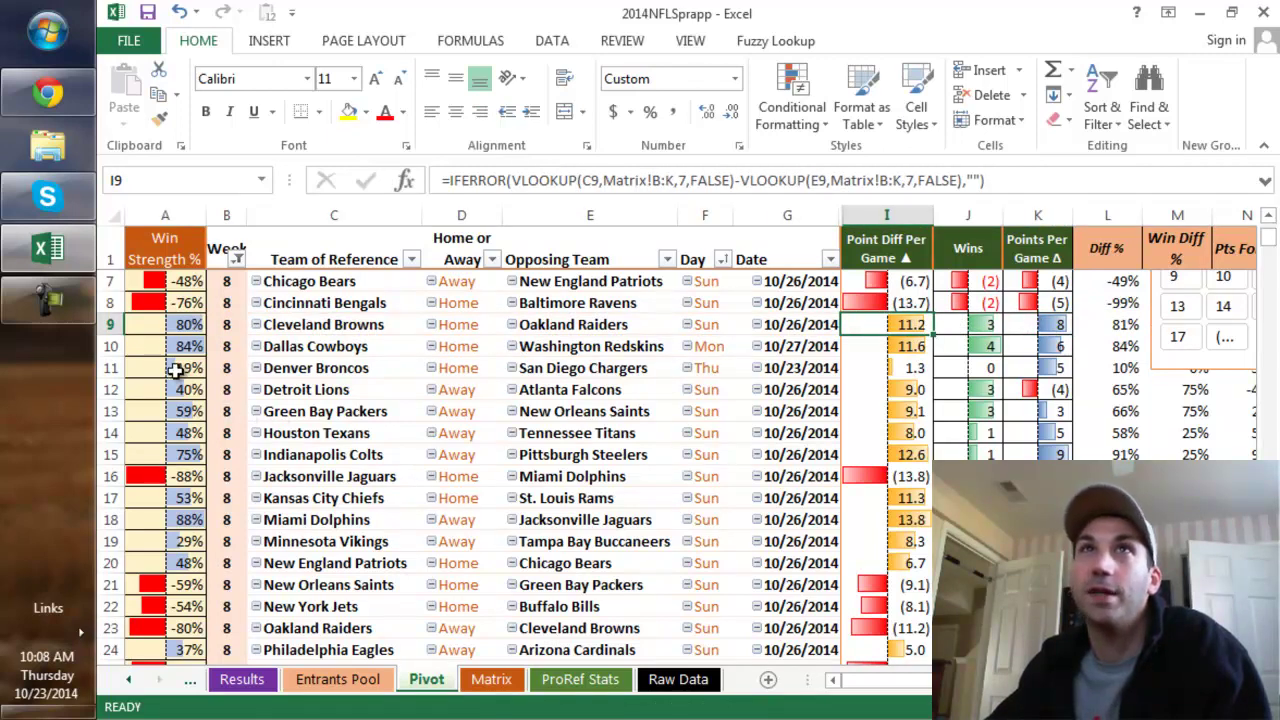
Highlight the Colts–Steelers game, filter the pivot table to the Pittsburgh Steelers for all weeks, and check their Week 7 opponent
click(100, 455)
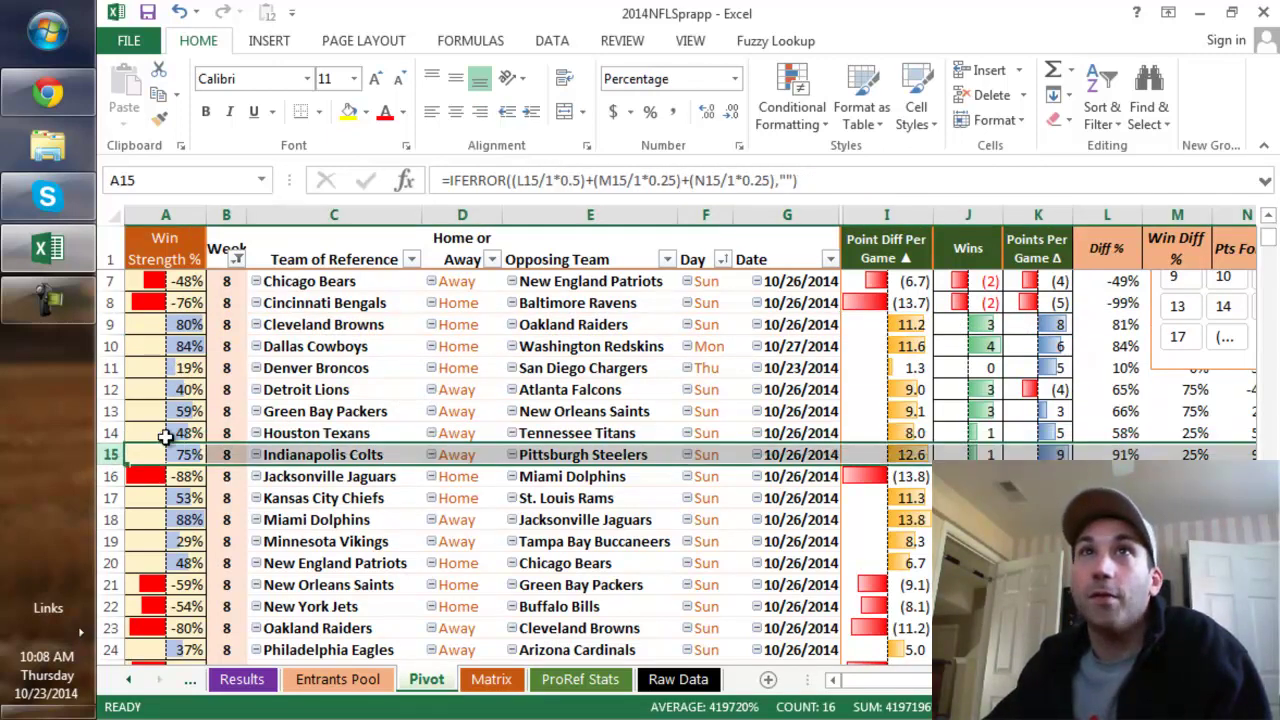
click(590, 455)
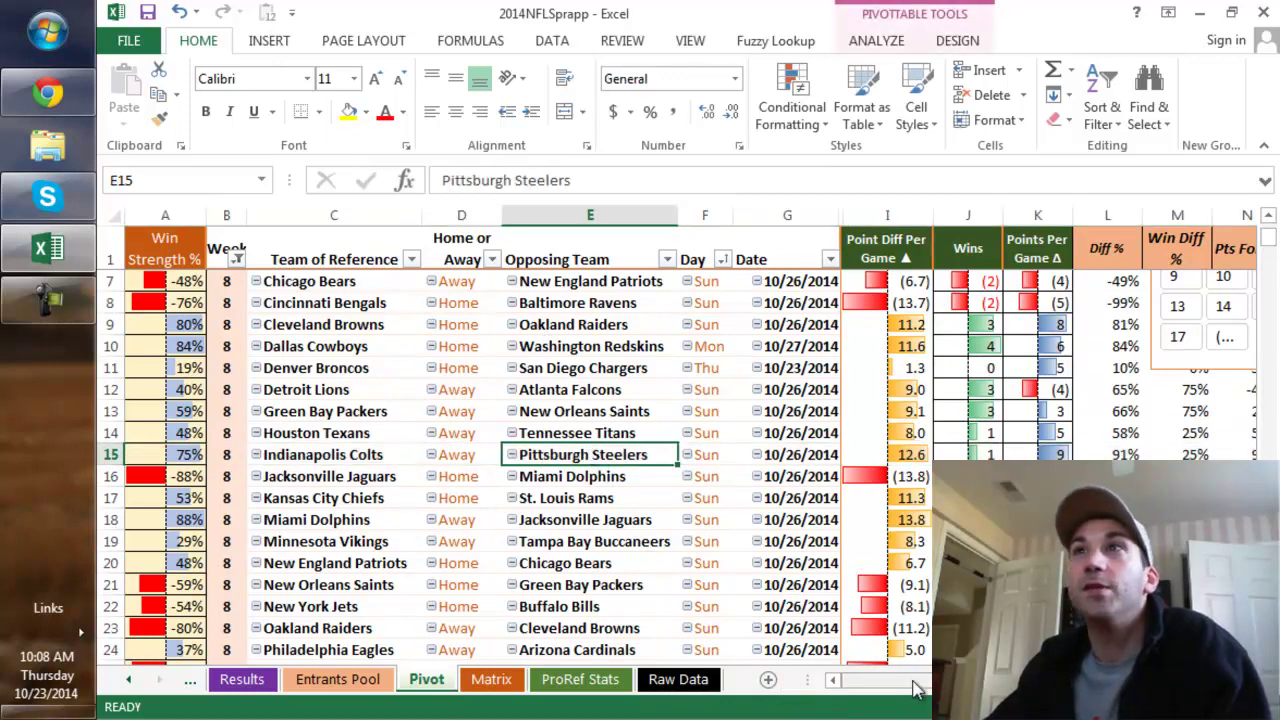
drag(885, 682, 922, 682)
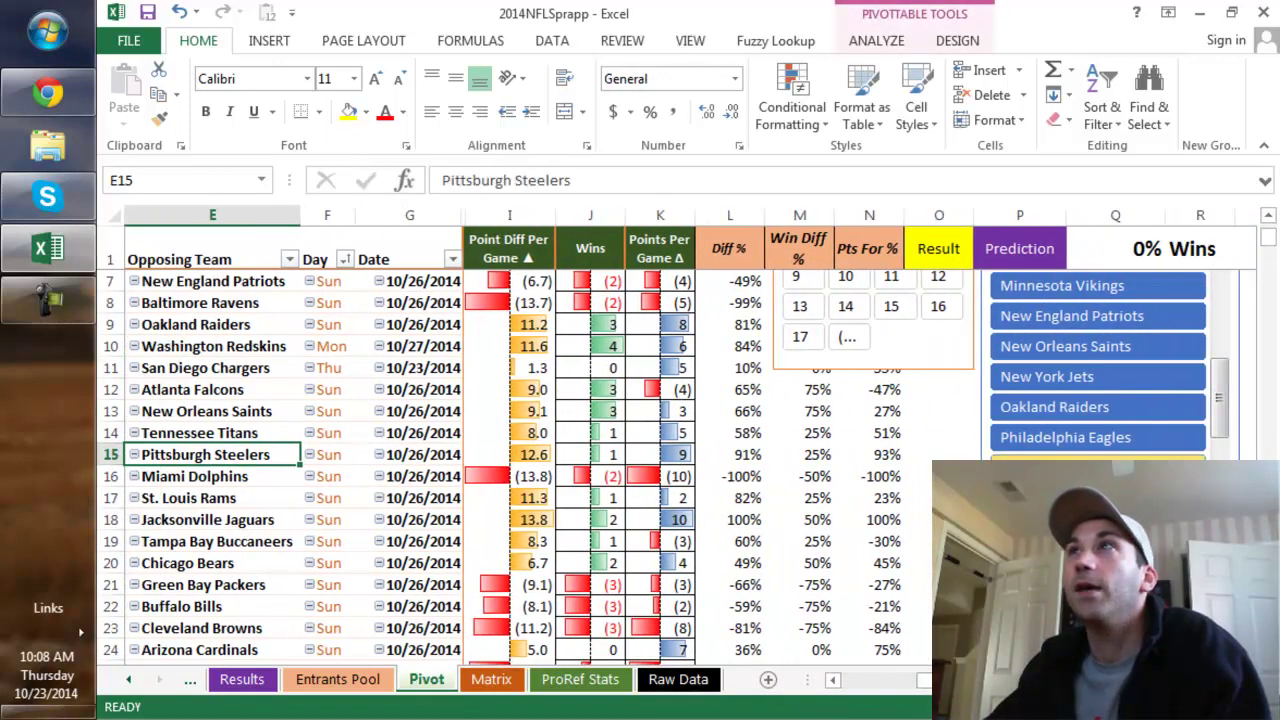
click(1010, 458)
click(950, 291)
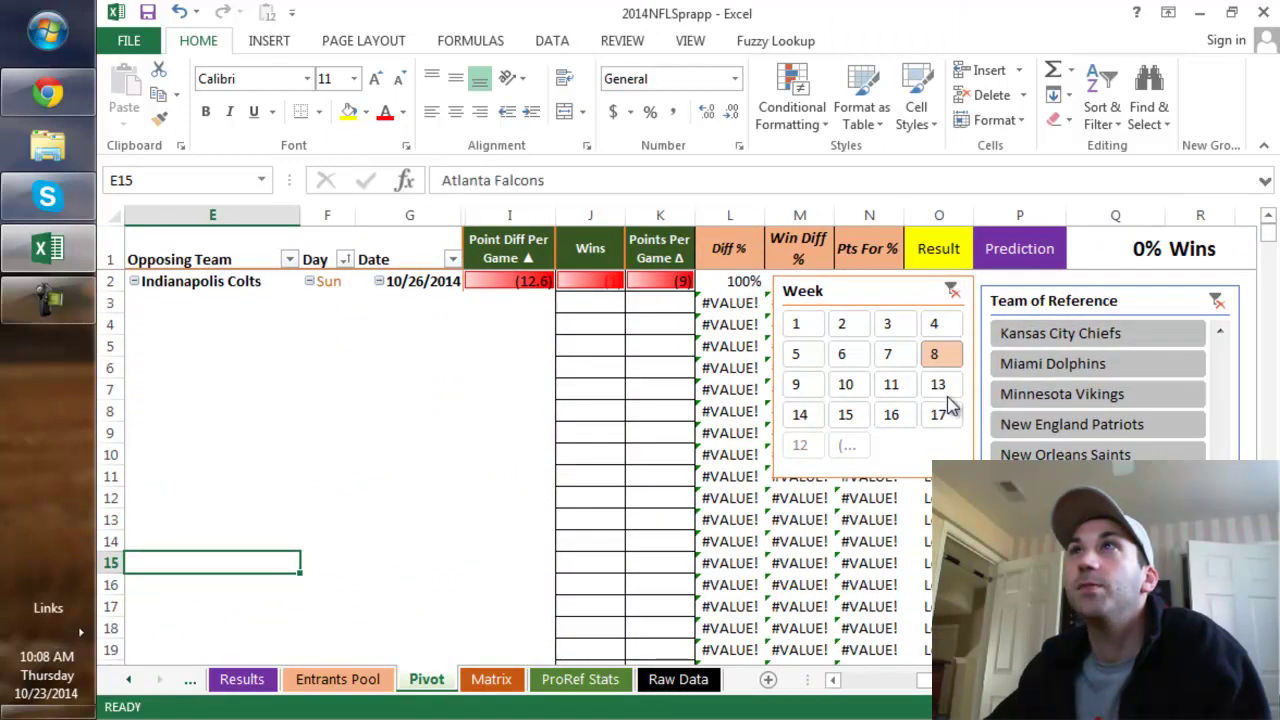
drag(900, 680, 768, 683)
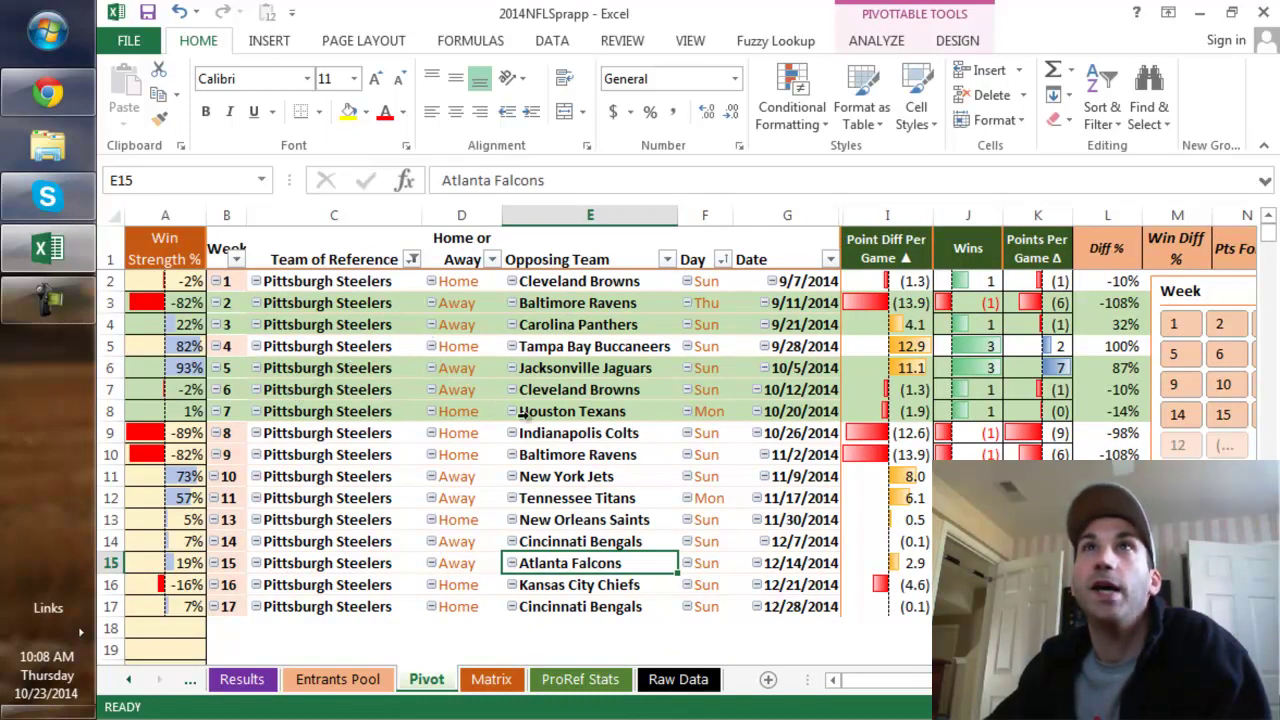
click(566, 411)
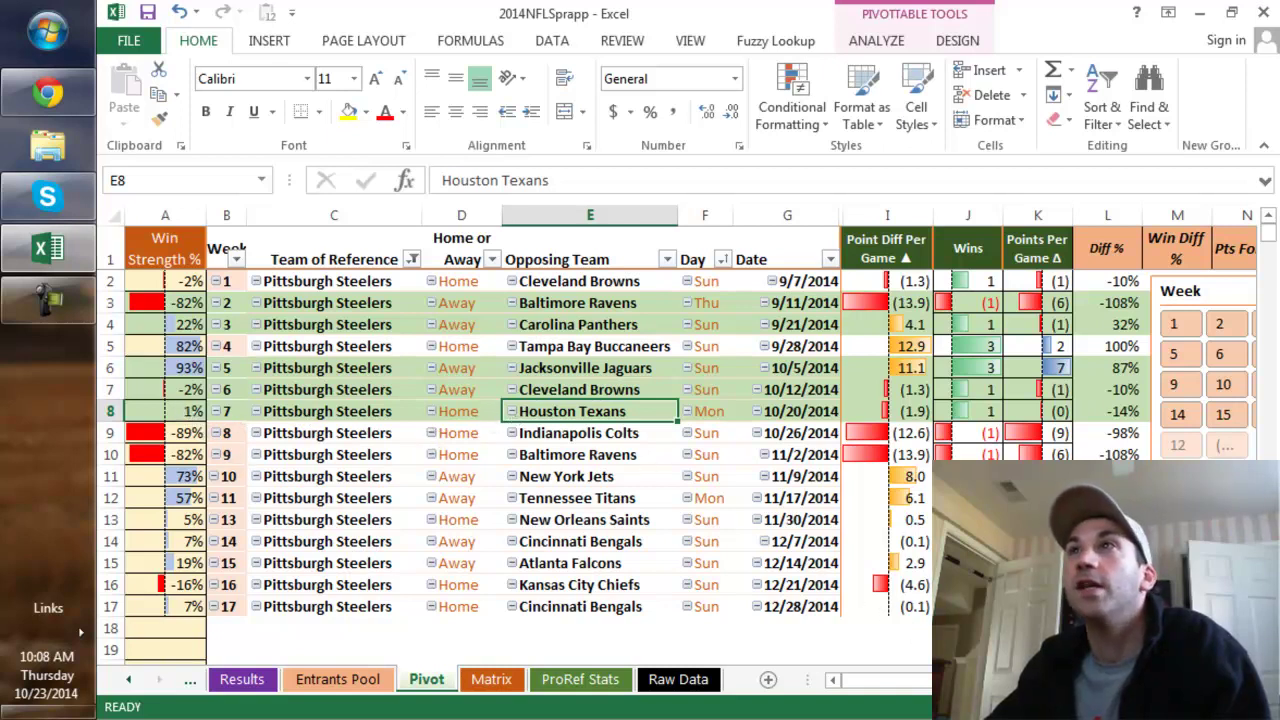
Clear the Team of Reference filter, move the Week slicer over the Diff % column, and filter the pivot table to Week 8
scroll(500, 450, right, 3)
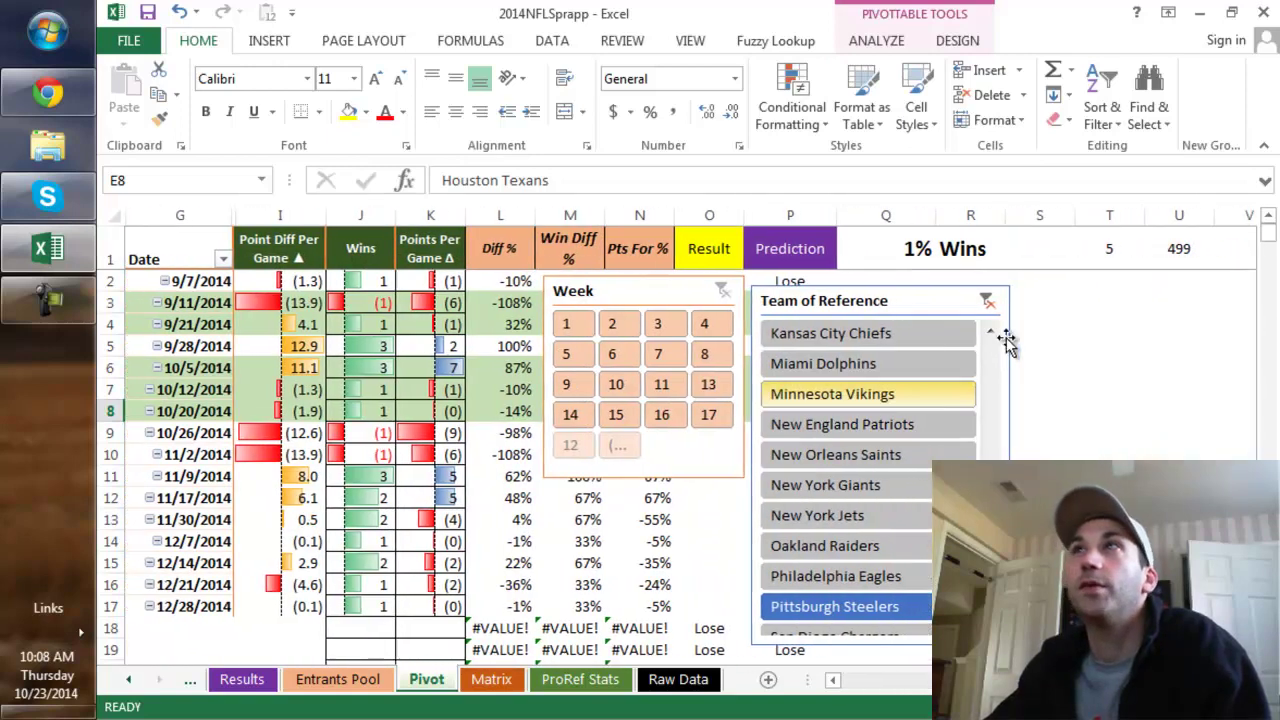
click(986, 300)
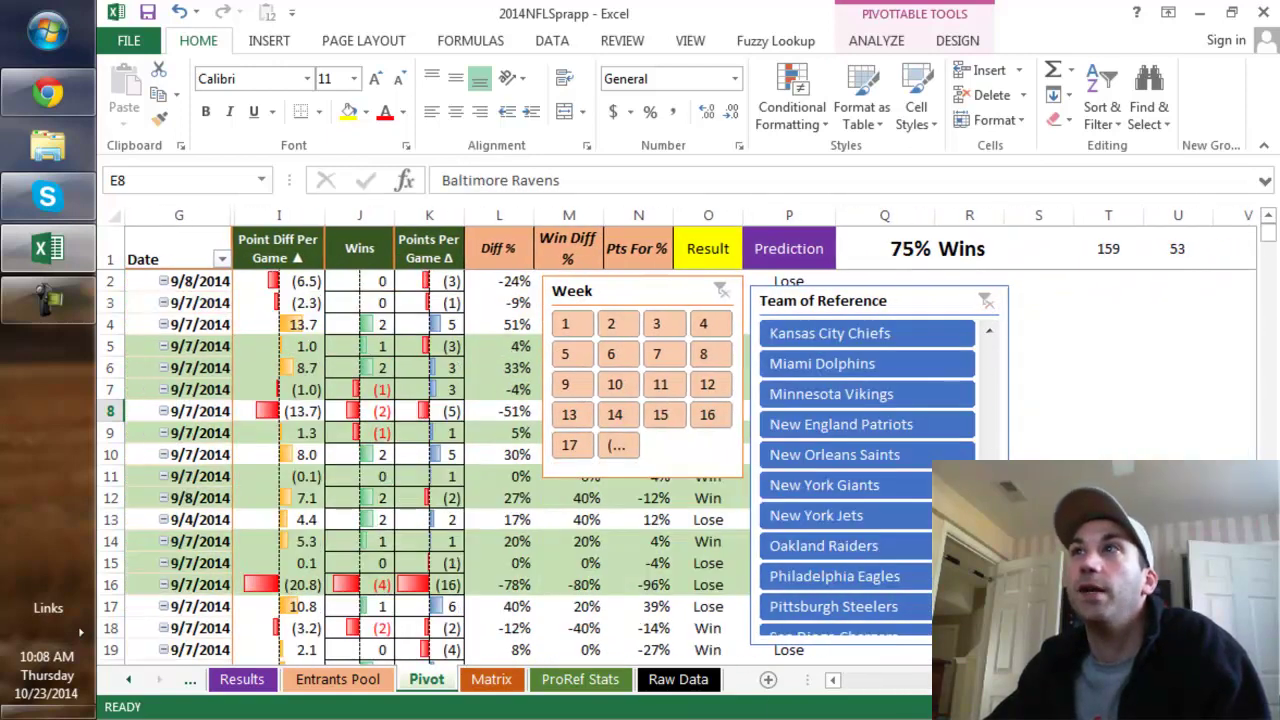
scroll(876, 660, left, 3)
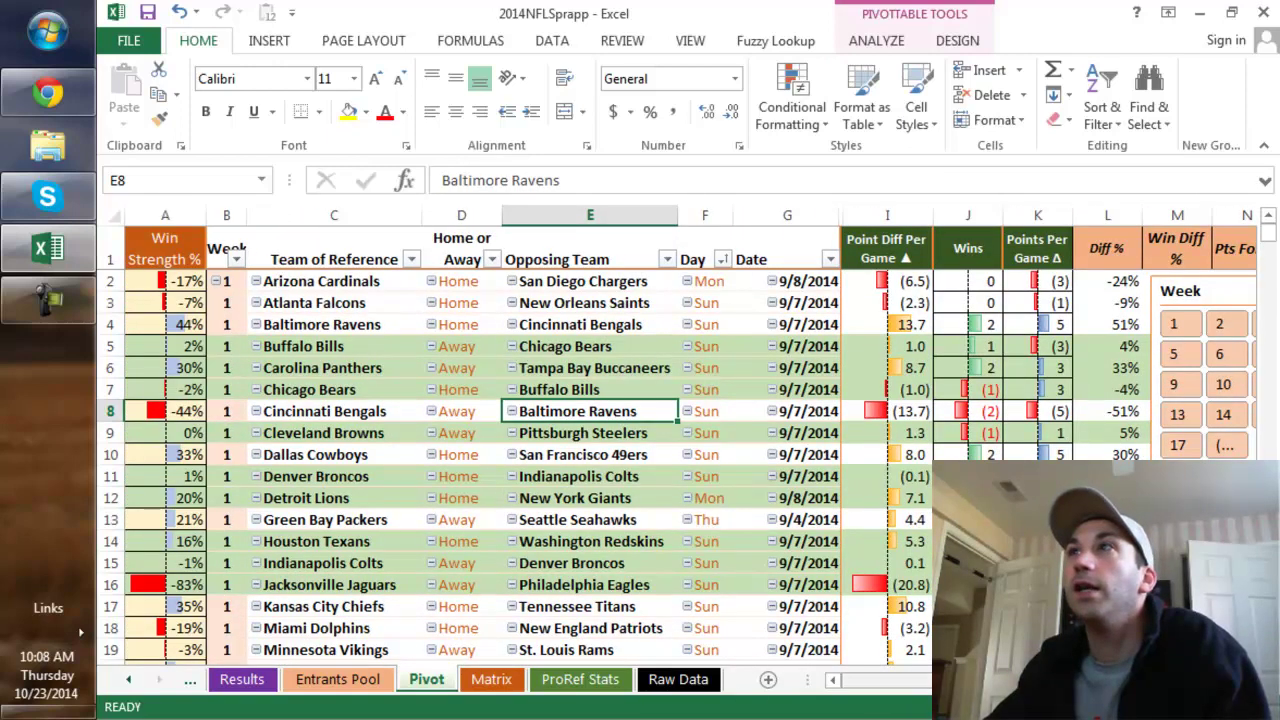
drag(1188, 300, 1159, 317)
click(1195, 373)
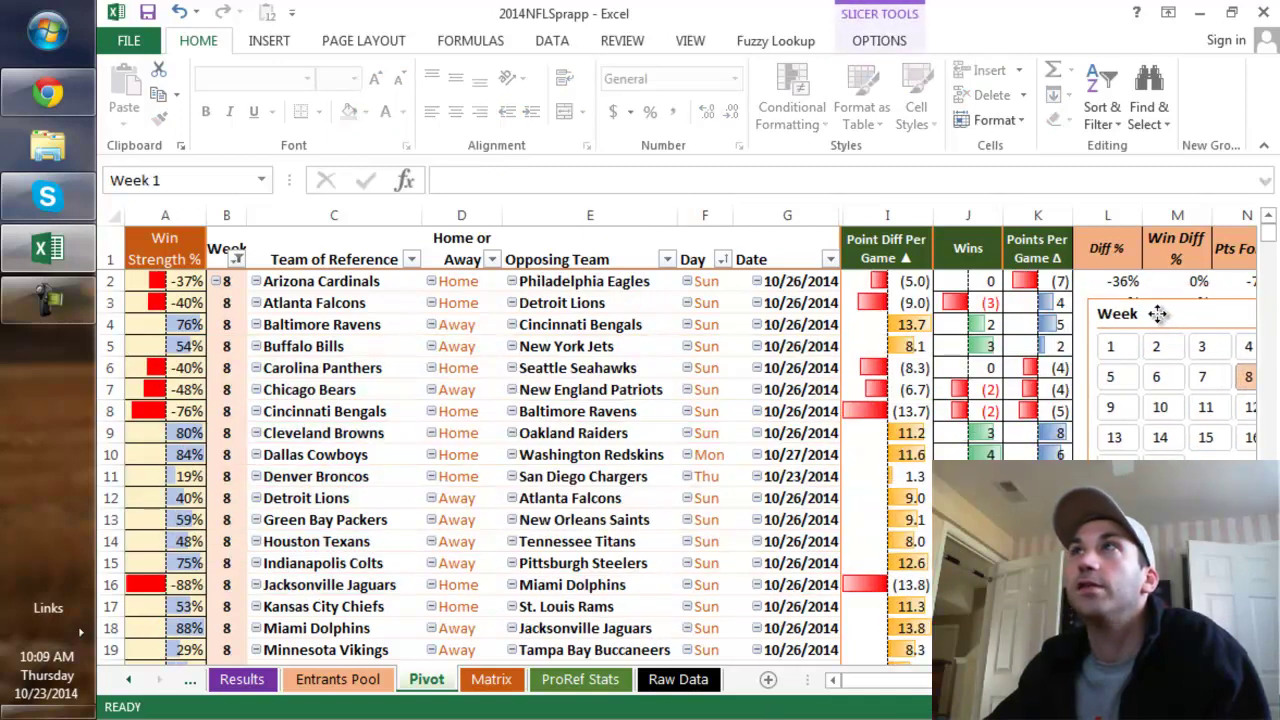
Examine the Week 8 games of the Green Bay Packers at the New Orleans Saints and the New England Patriots against the Chicago Bears
click(180, 502)
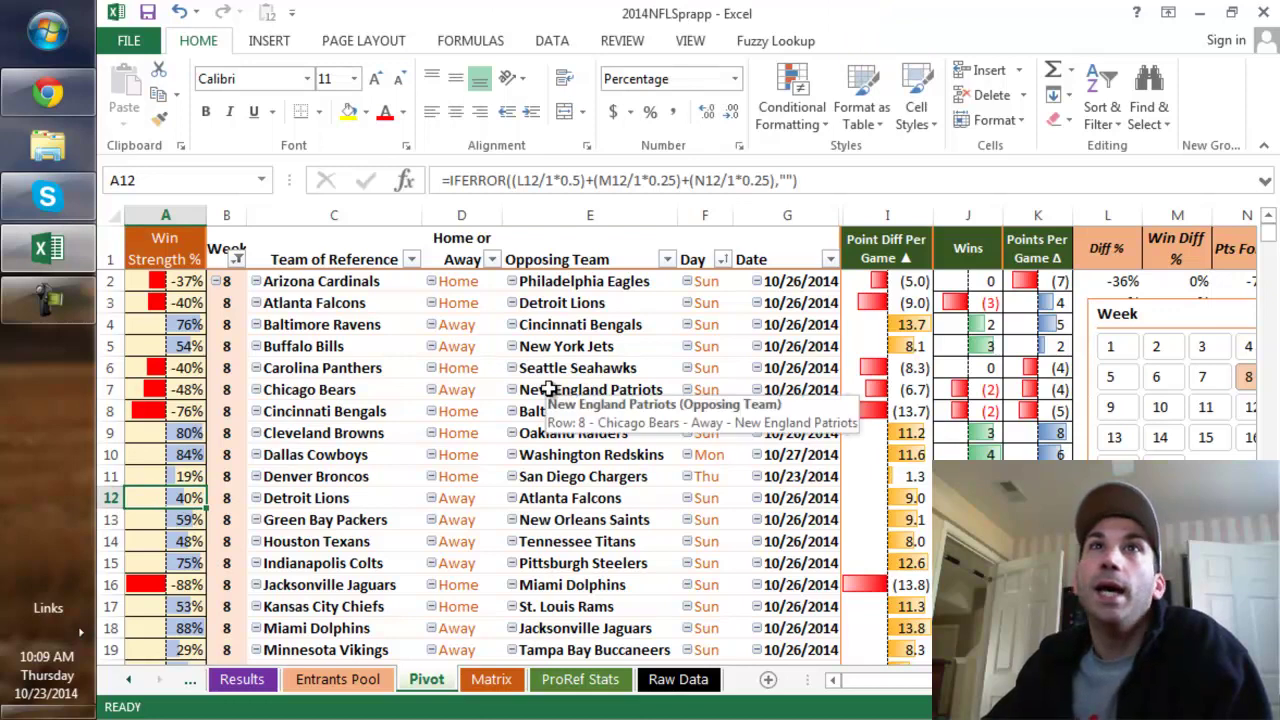
scroll(430, 430, down, 2)
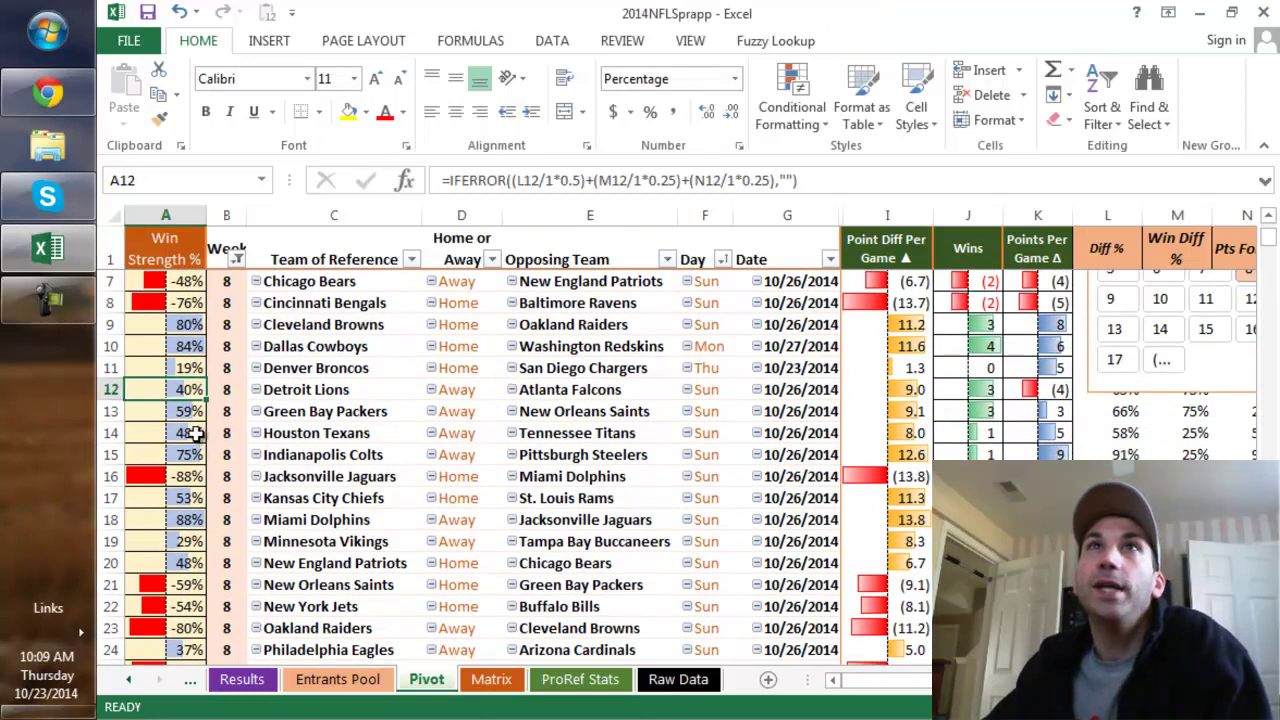
click(111, 411)
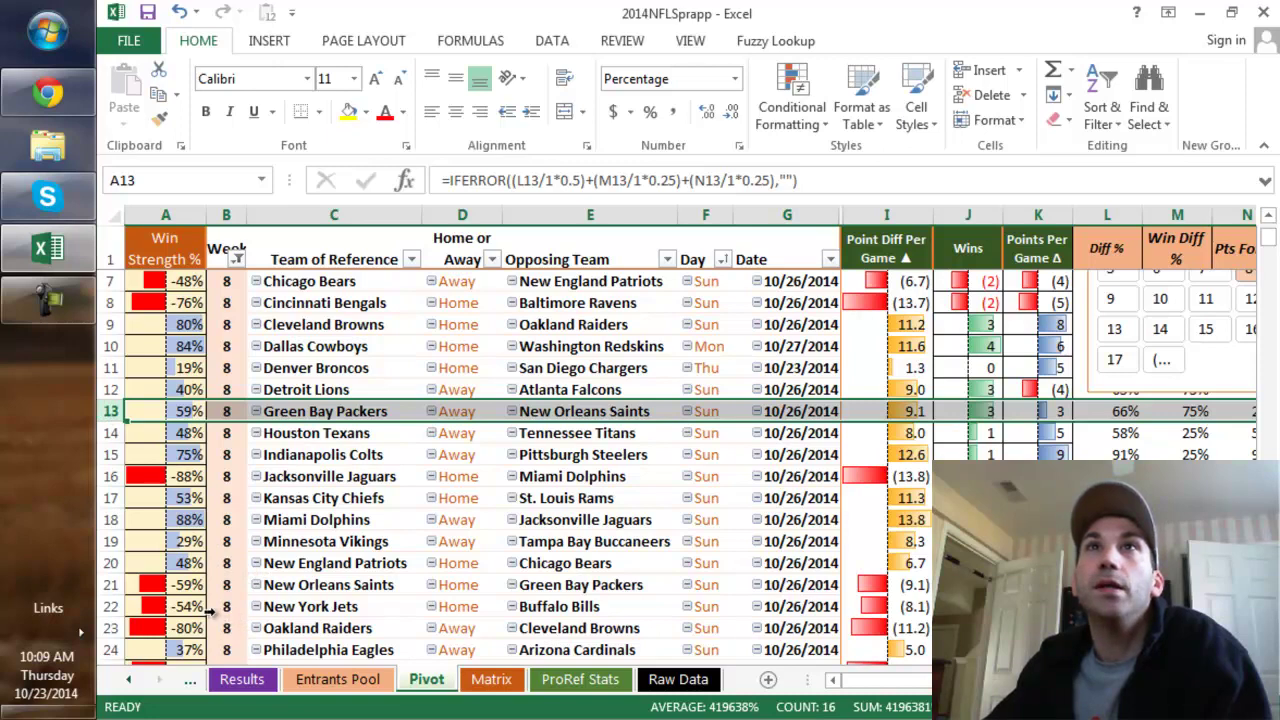
click(110, 563)
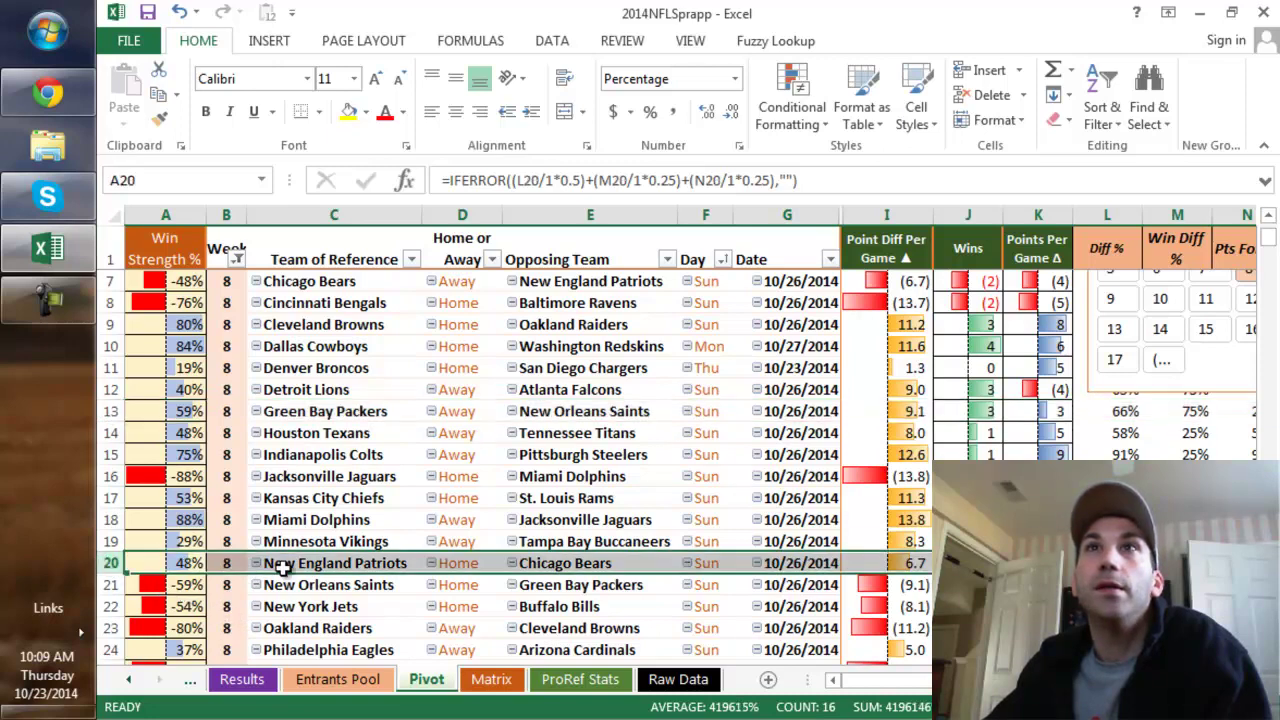
click(625, 565)
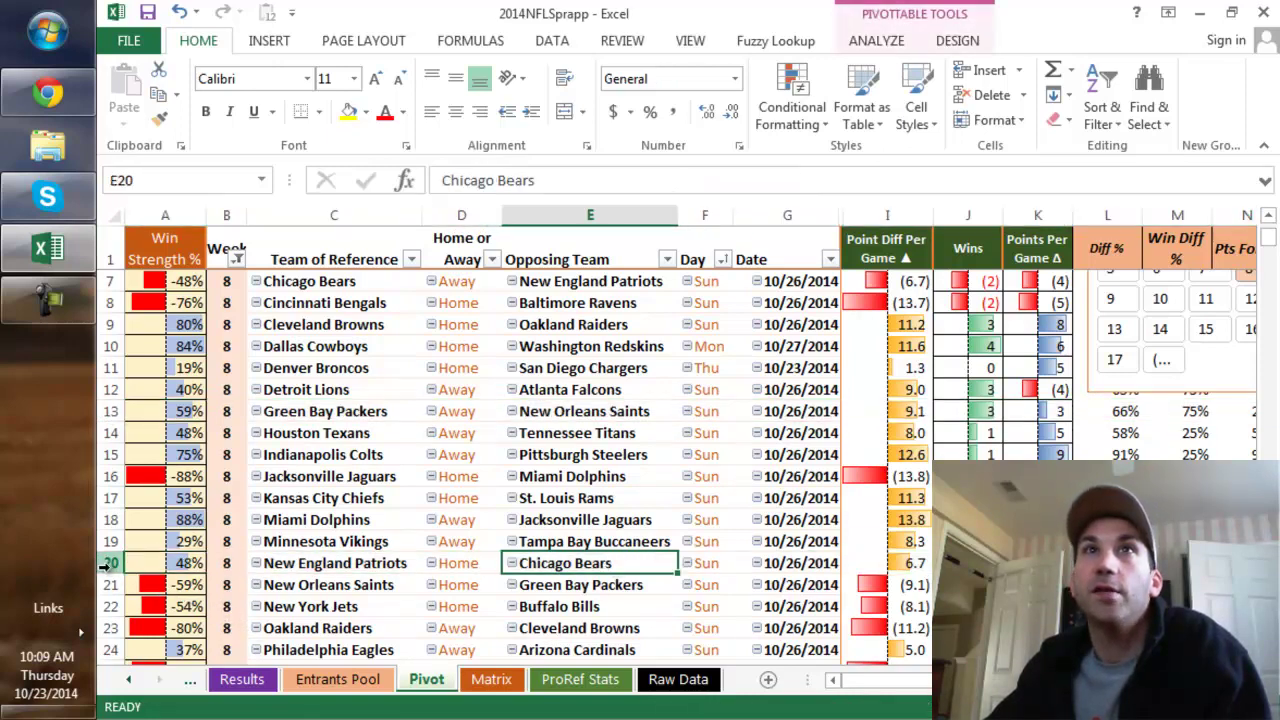
click(108, 563)
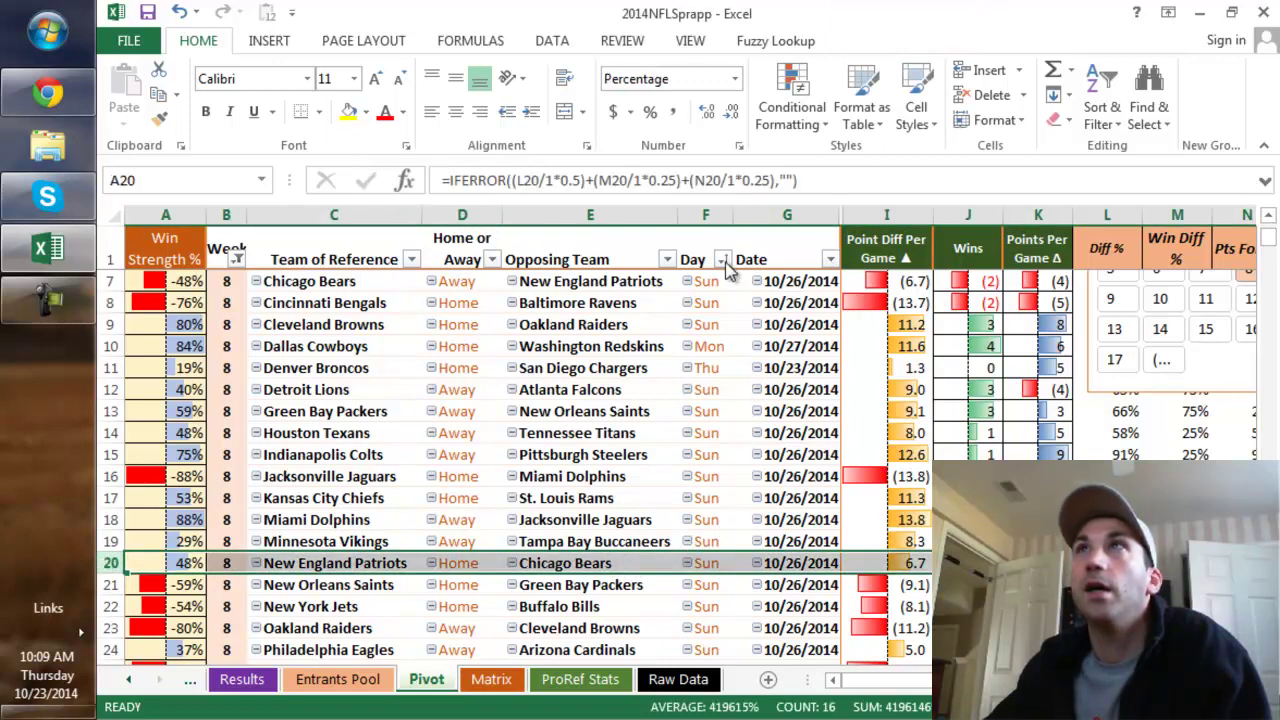
Unhide the Time (Est) column between the Date and Point Diff Per Game columns
click(787, 215)
right_click(862, 216)
key(Escape)
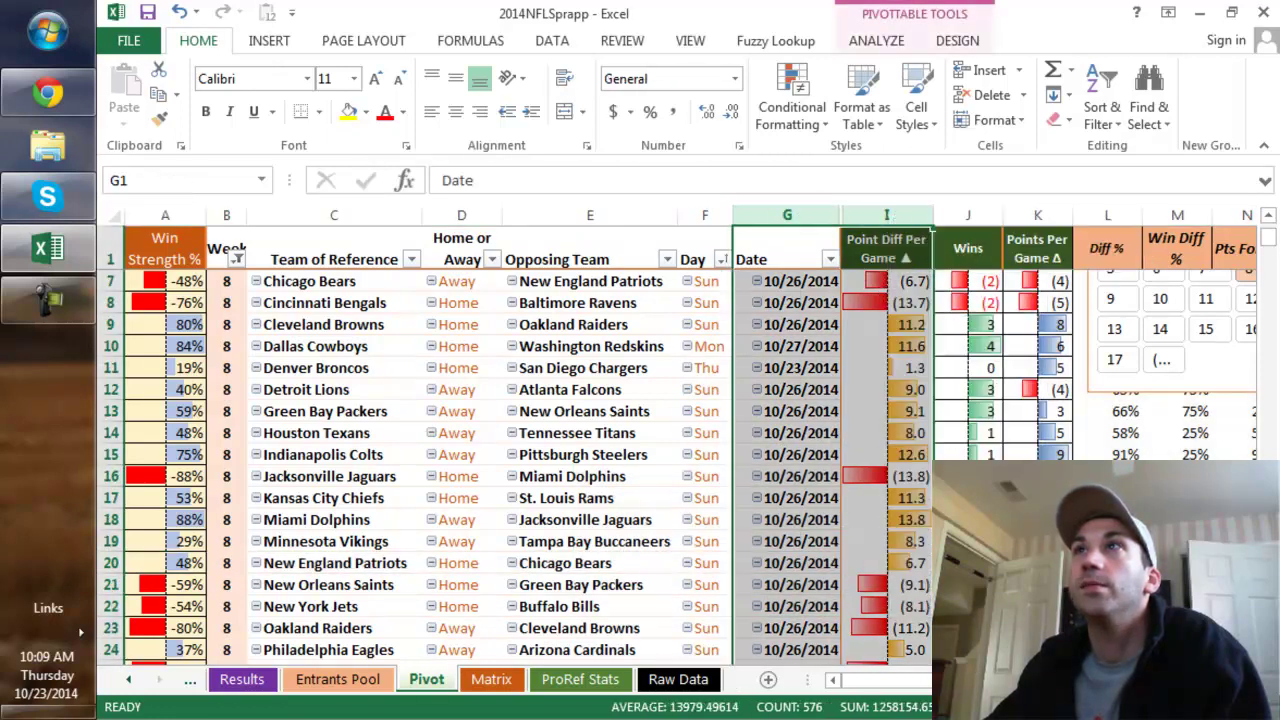
double_click(842, 215)
Check the Week 8 kickoff times for the New England Patriots, New Orleans Saints and New York Jets games
click(885, 563)
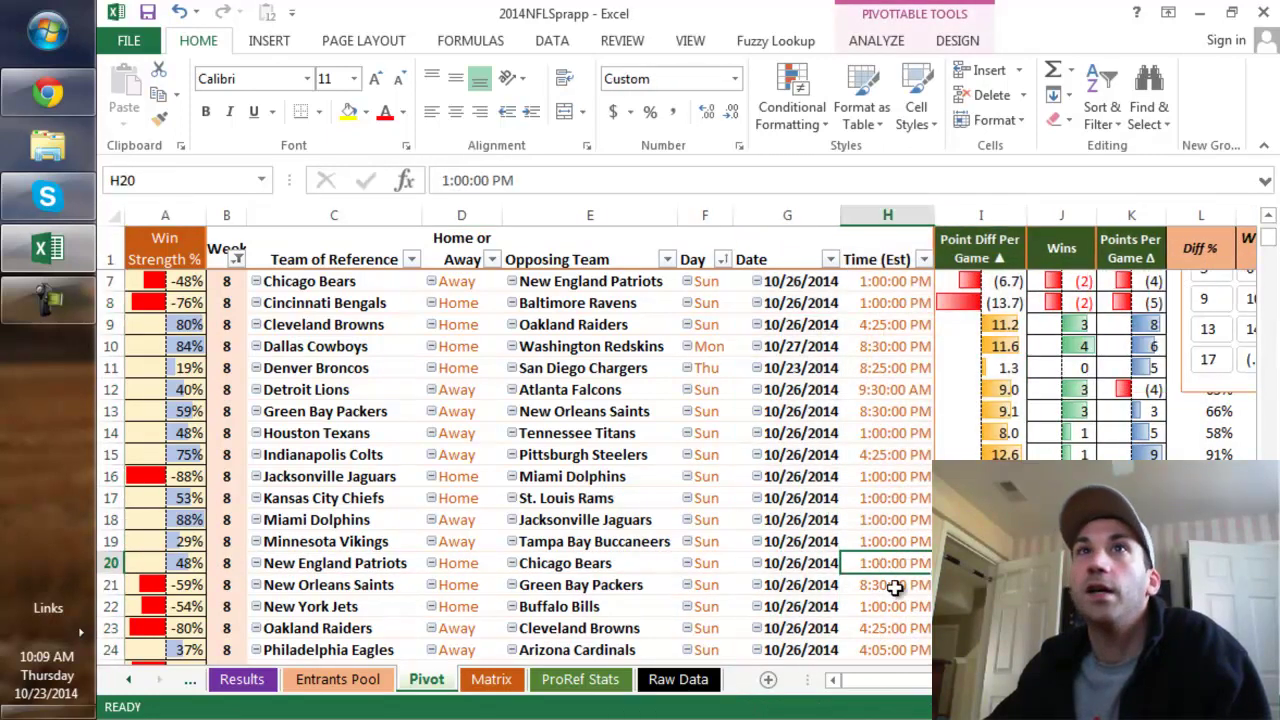
click(895, 587)
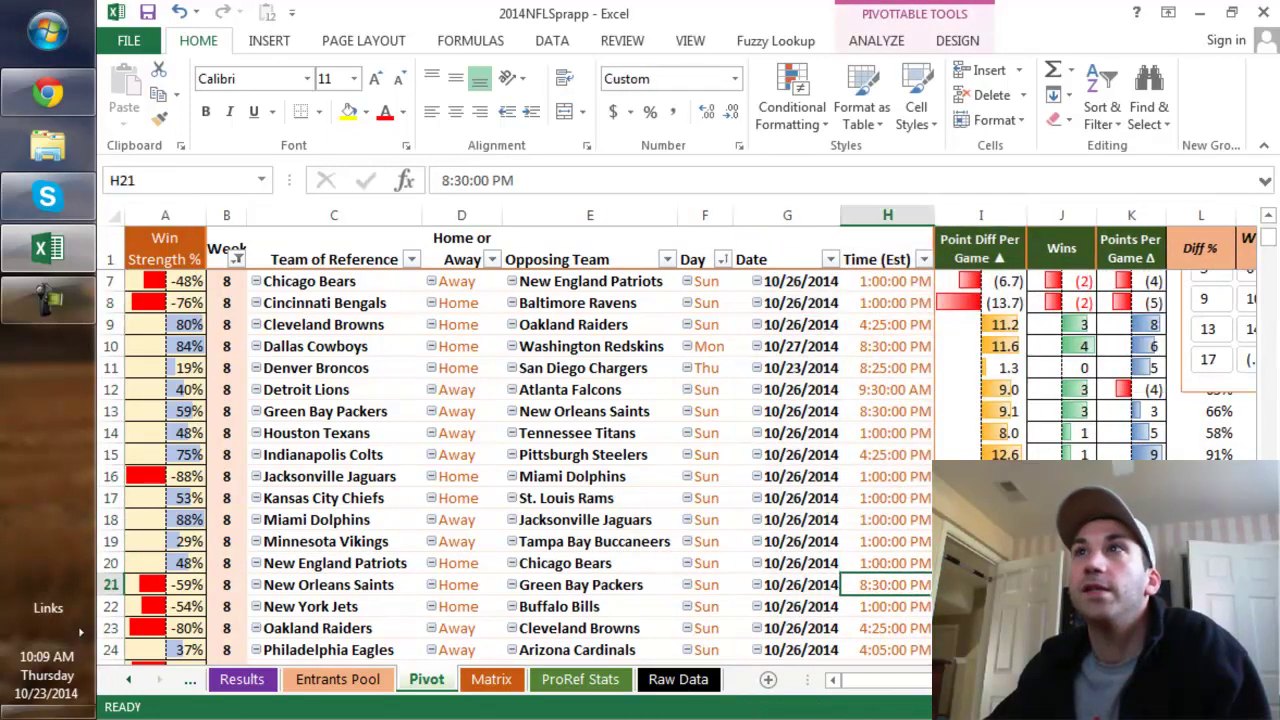
click(882, 606)
click(875, 563)
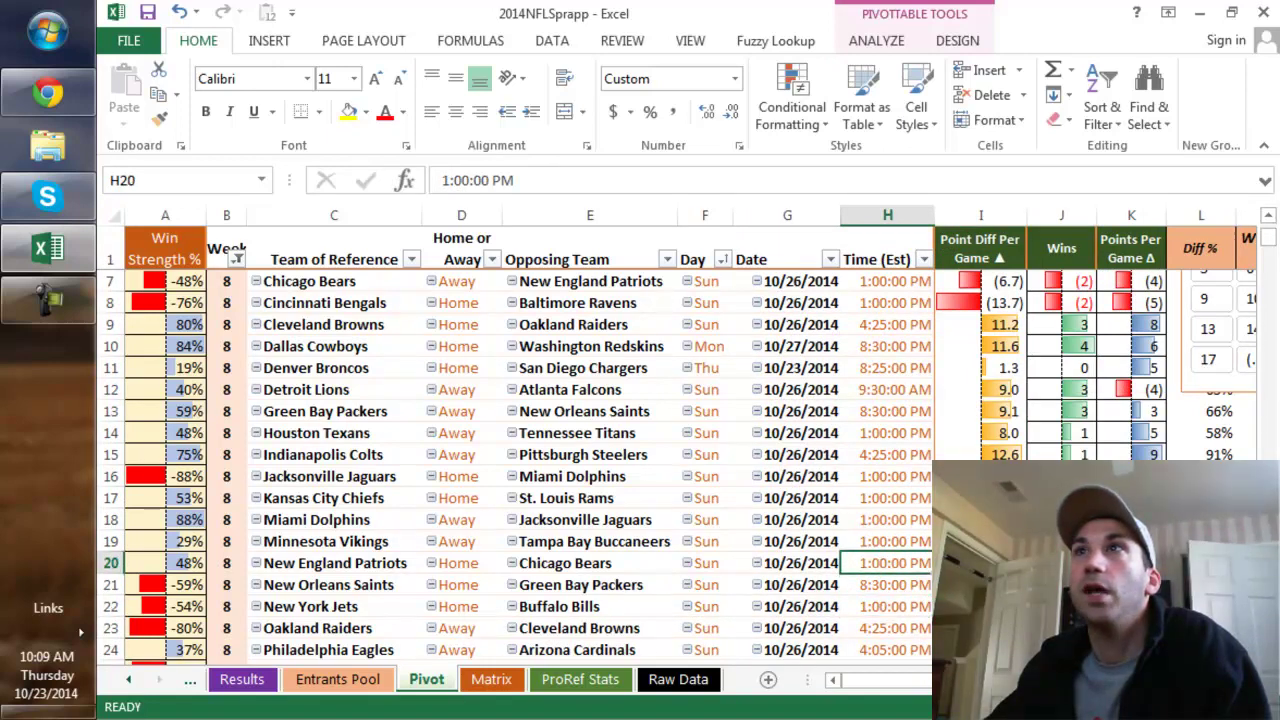
Examine the Week 8 away games of the Seattle Seahawks at the Carolina Panthers and the Philadelphia Eagles at the Arizona Cardinals
scroll(335, 550, down, 3)
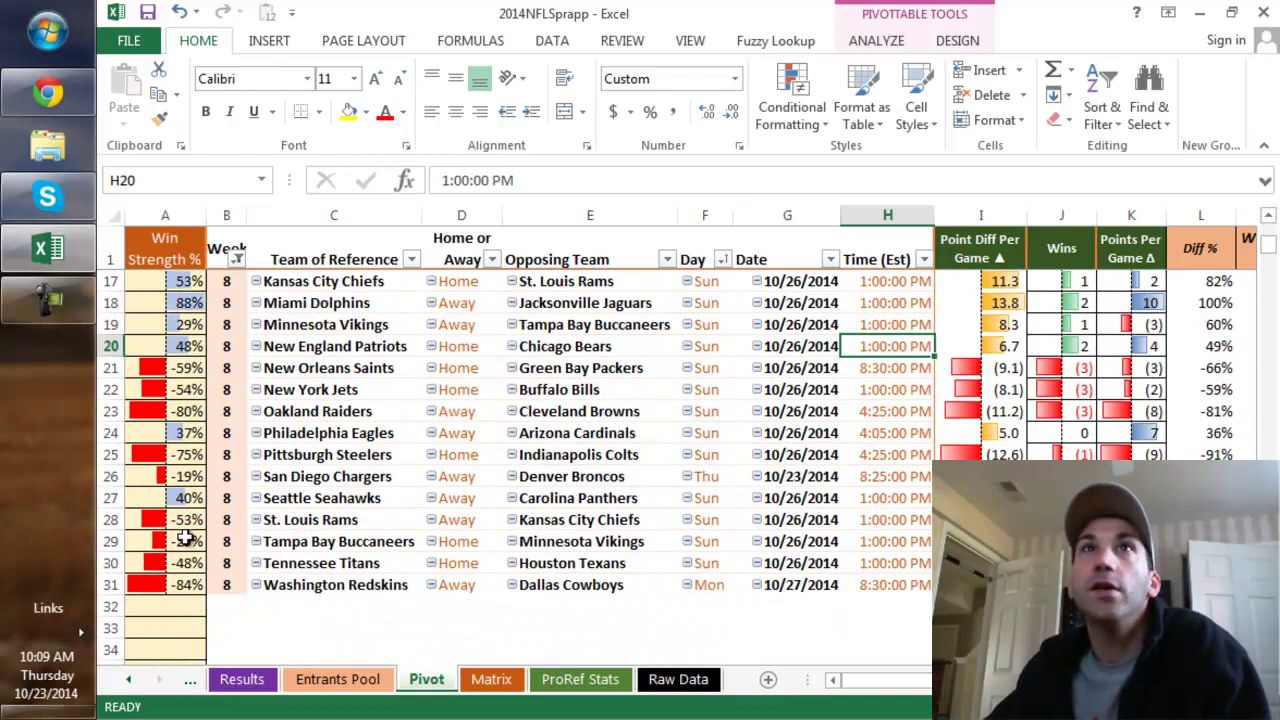
click(110, 498)
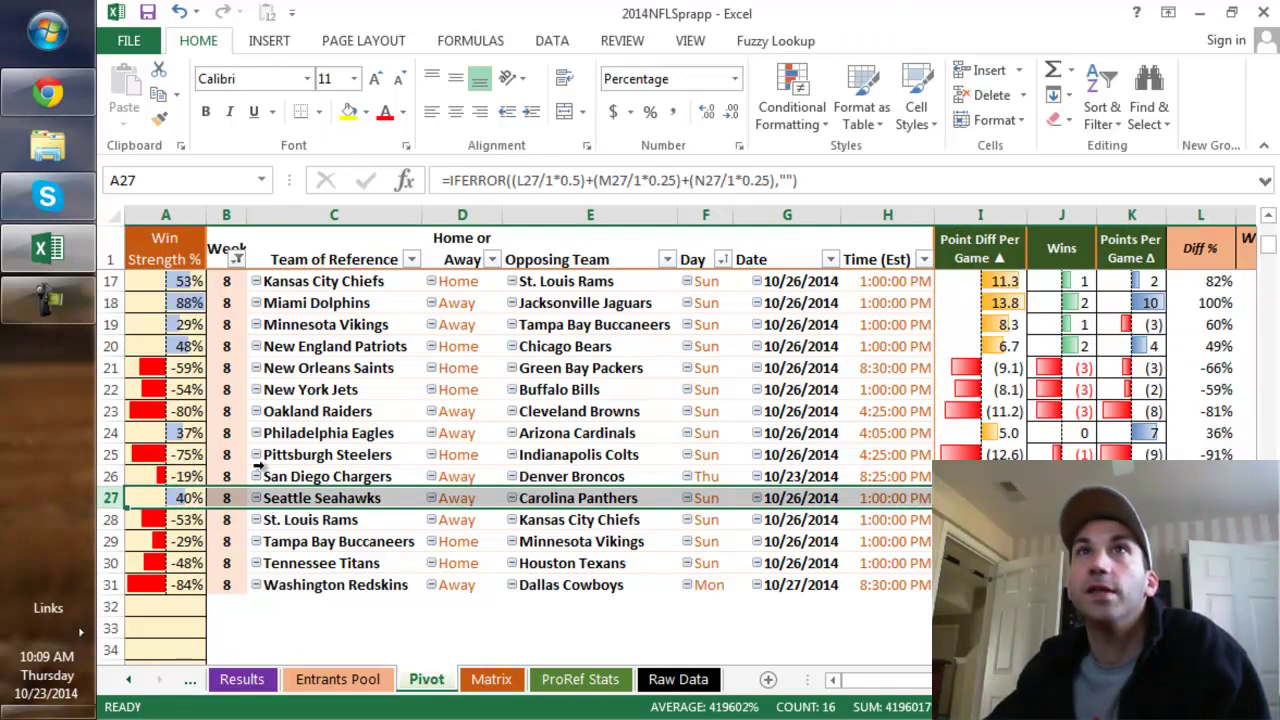
click(110, 433)
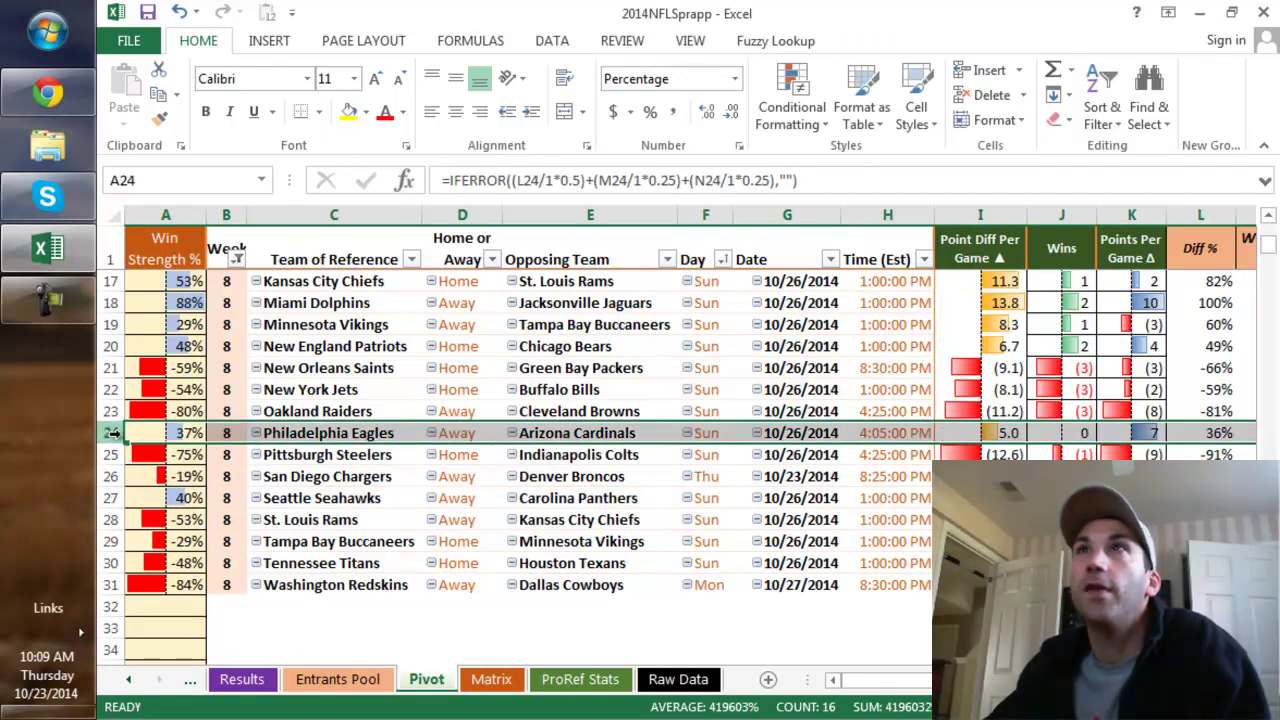
click(592, 436)
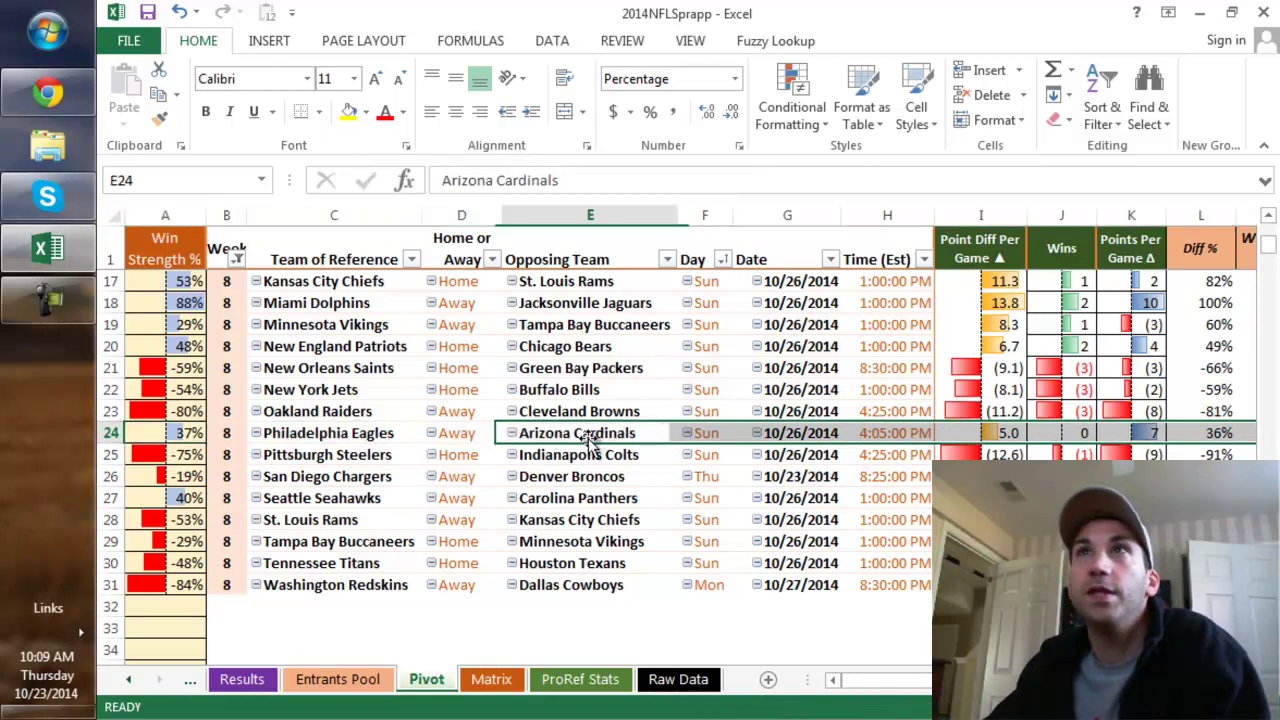
click(333, 436)
scroll(363, 569, up, 5)
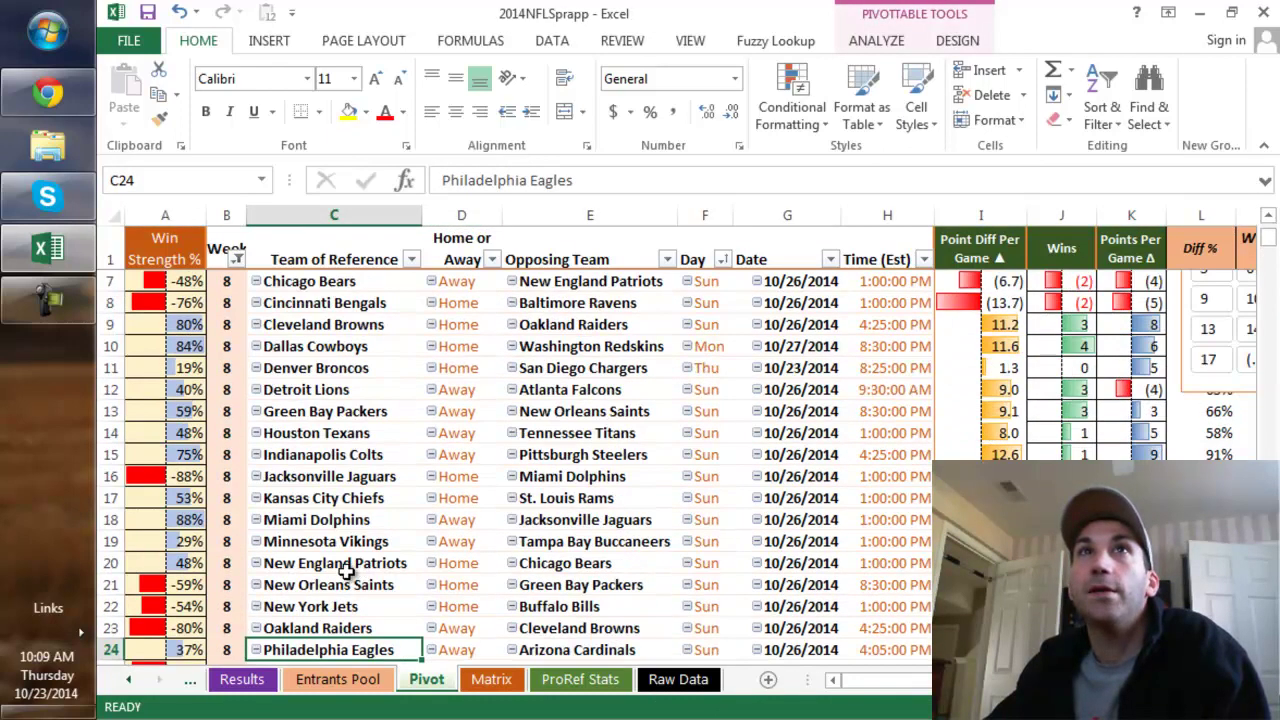